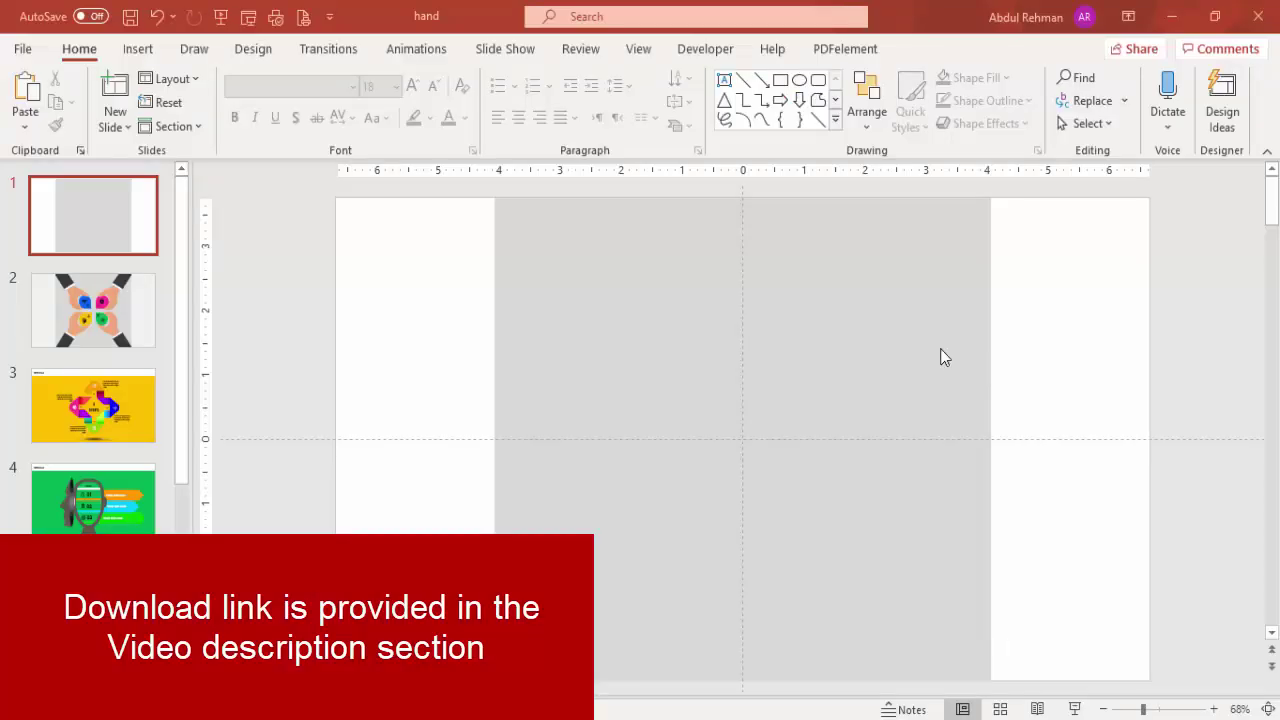
# Check the grey square panel's formatting options, then deselect it
pyautogui.click(593, 263)
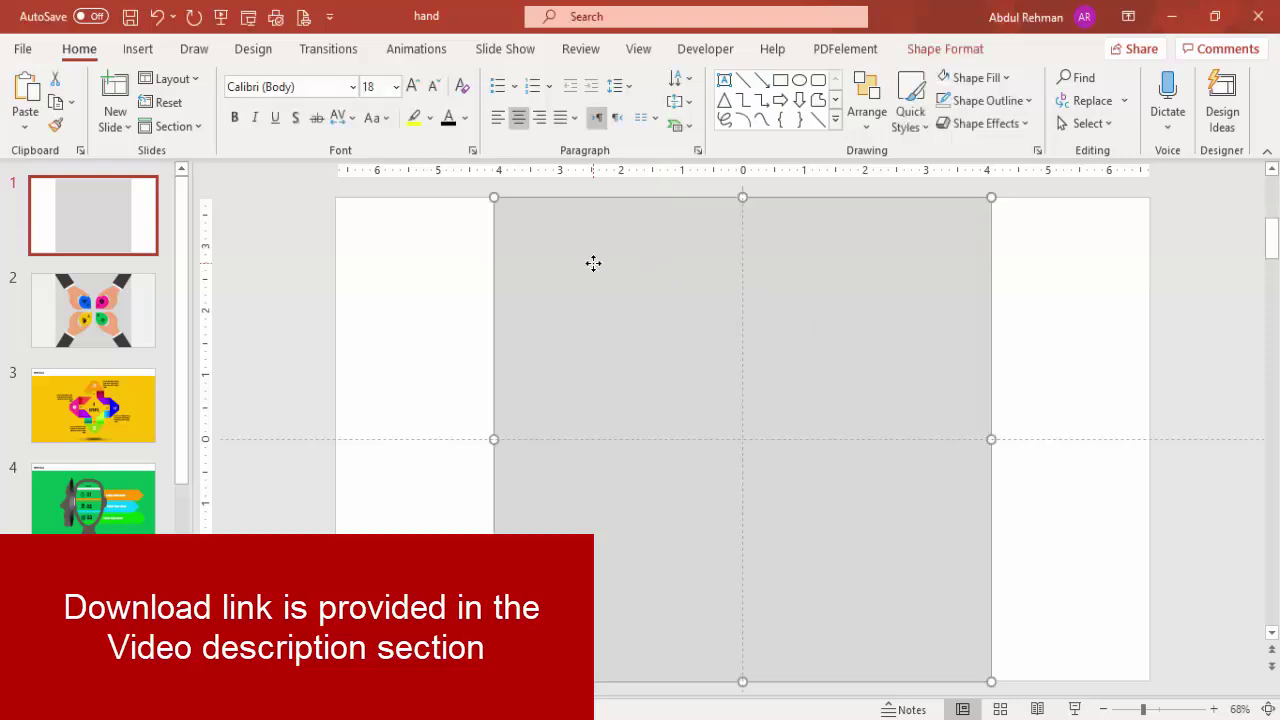
pyautogui.click(936, 52)
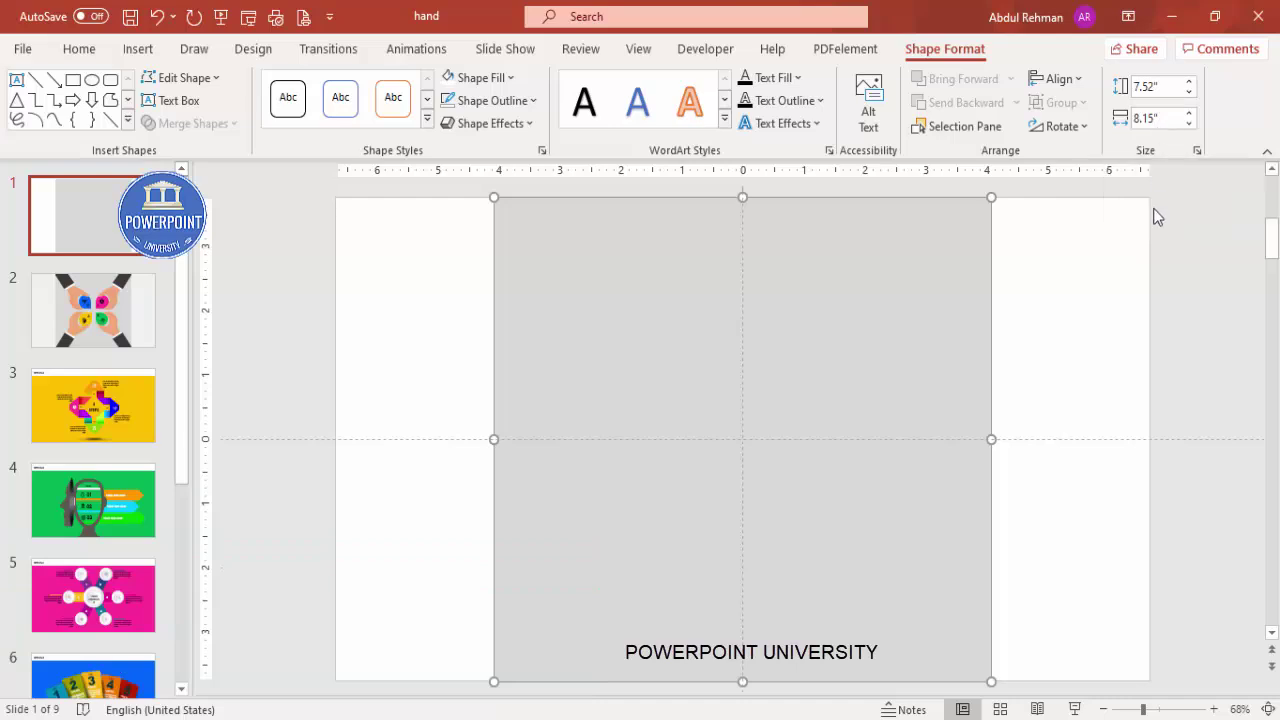
pyautogui.click(1098, 294)
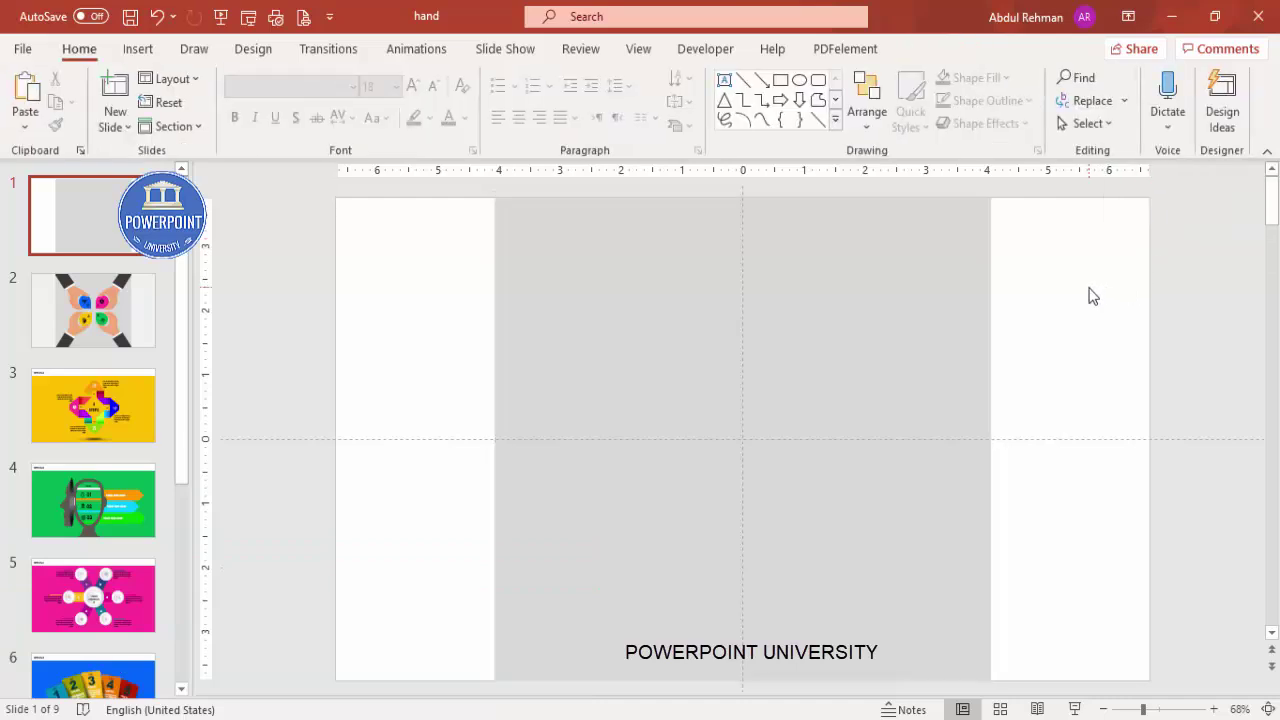
# Paste the reaching hand-and-sleeve picture at the panel's lower right, undoing a trial hand–sleeve separation
pyautogui.hotkey('ctrl', 'v')
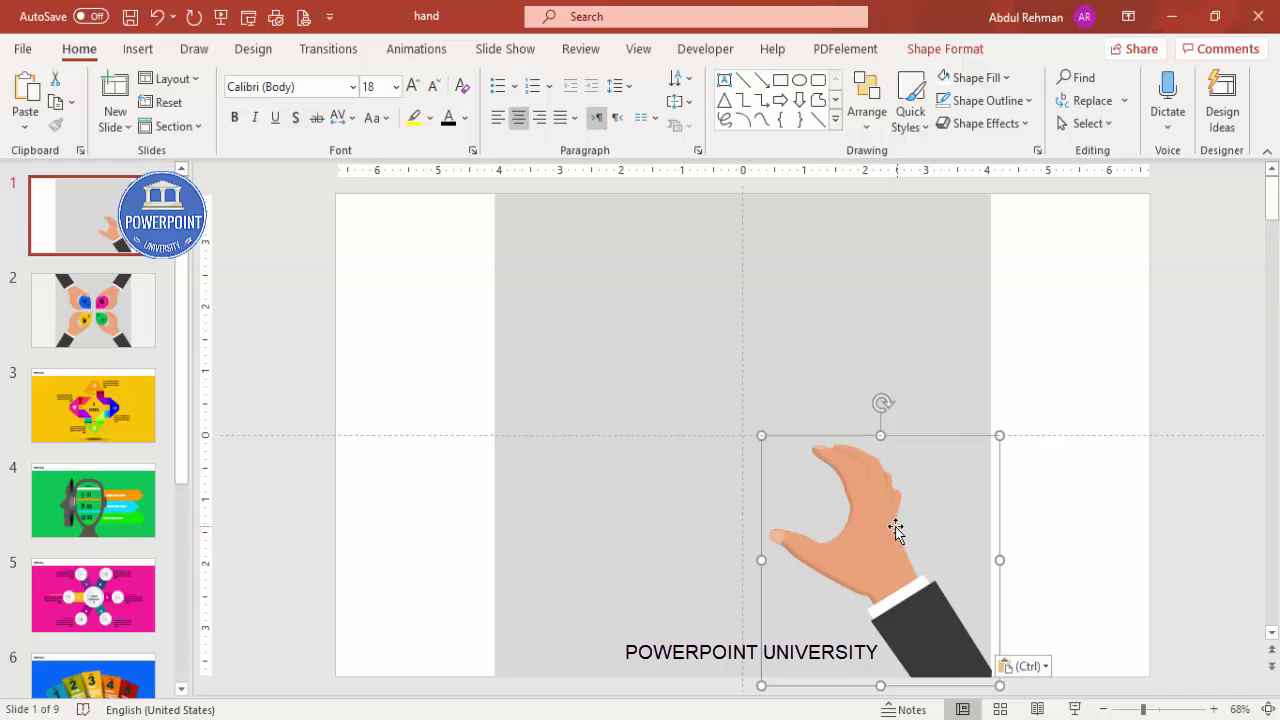
pyautogui.click(875, 503)
pyautogui.moveTo(901, 580); pyautogui.dragTo(905, 480)
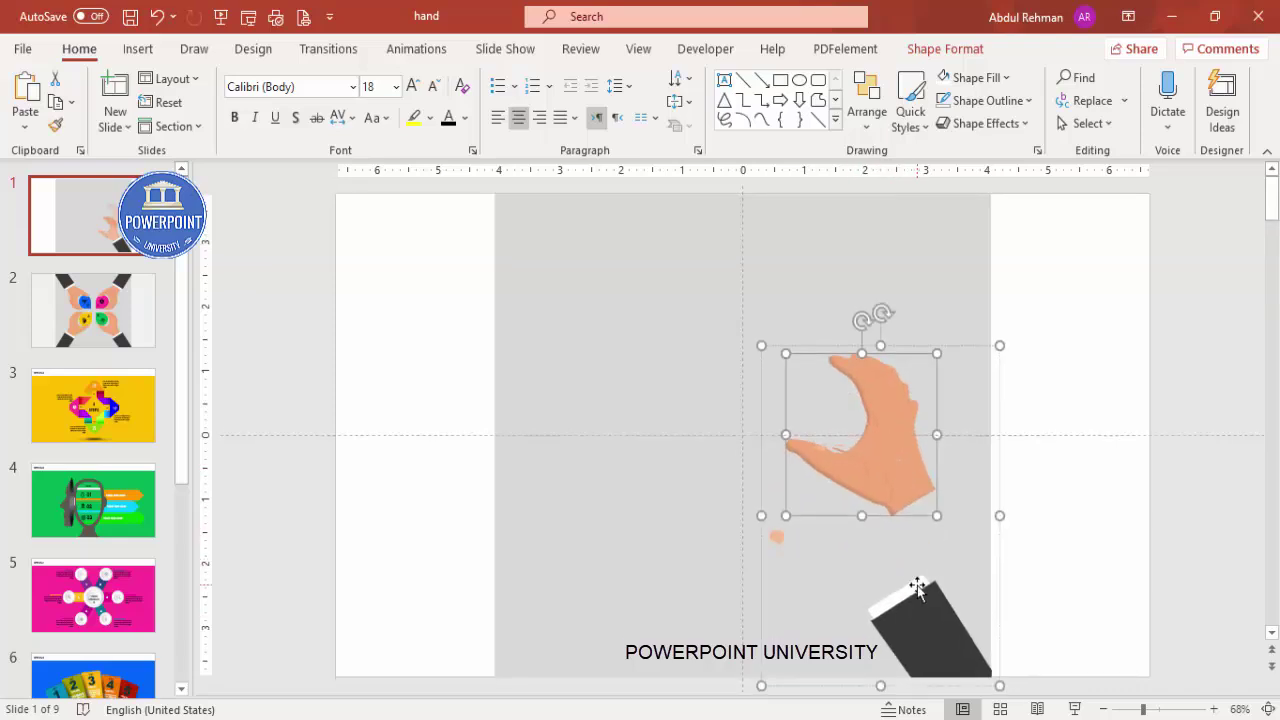
pyautogui.click(920, 594)
pyautogui.moveTo(944, 620); pyautogui.dragTo(975, 605)
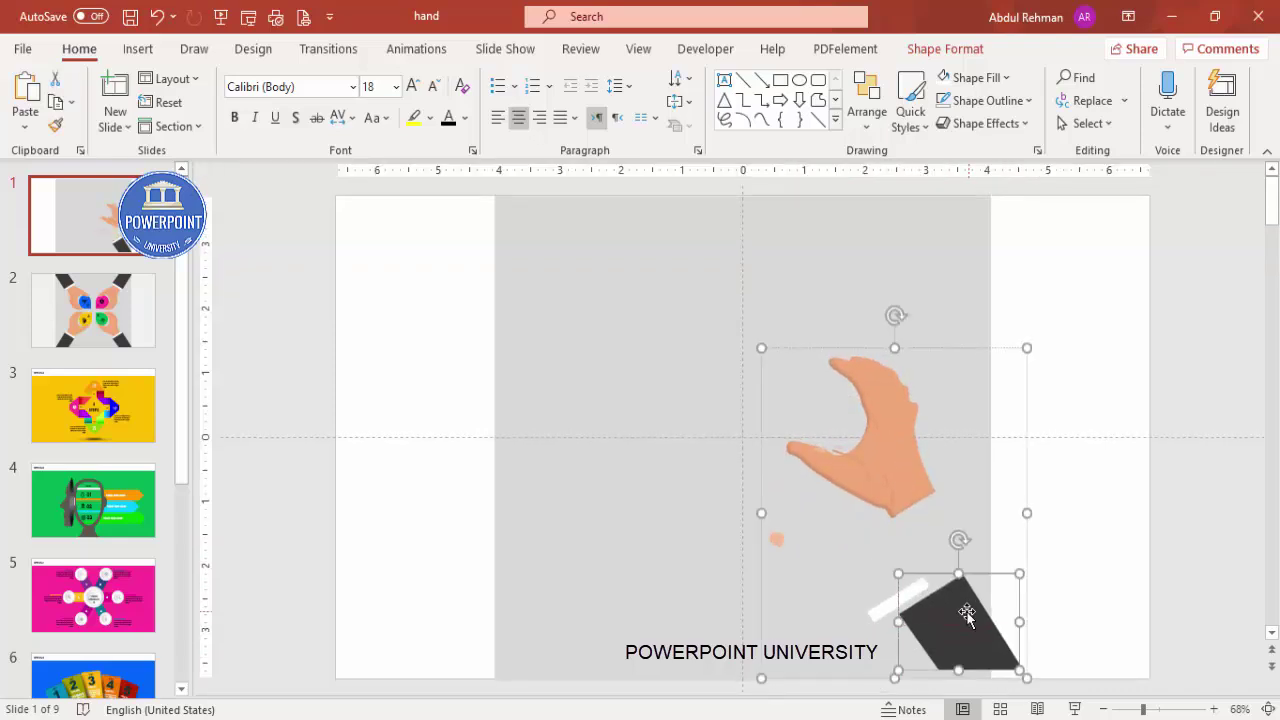
pyautogui.hotkey('ctrl', 'z')
pyautogui.hotkey('ctrl', 'z')
pyautogui.hotkey('ctrl', 'z')
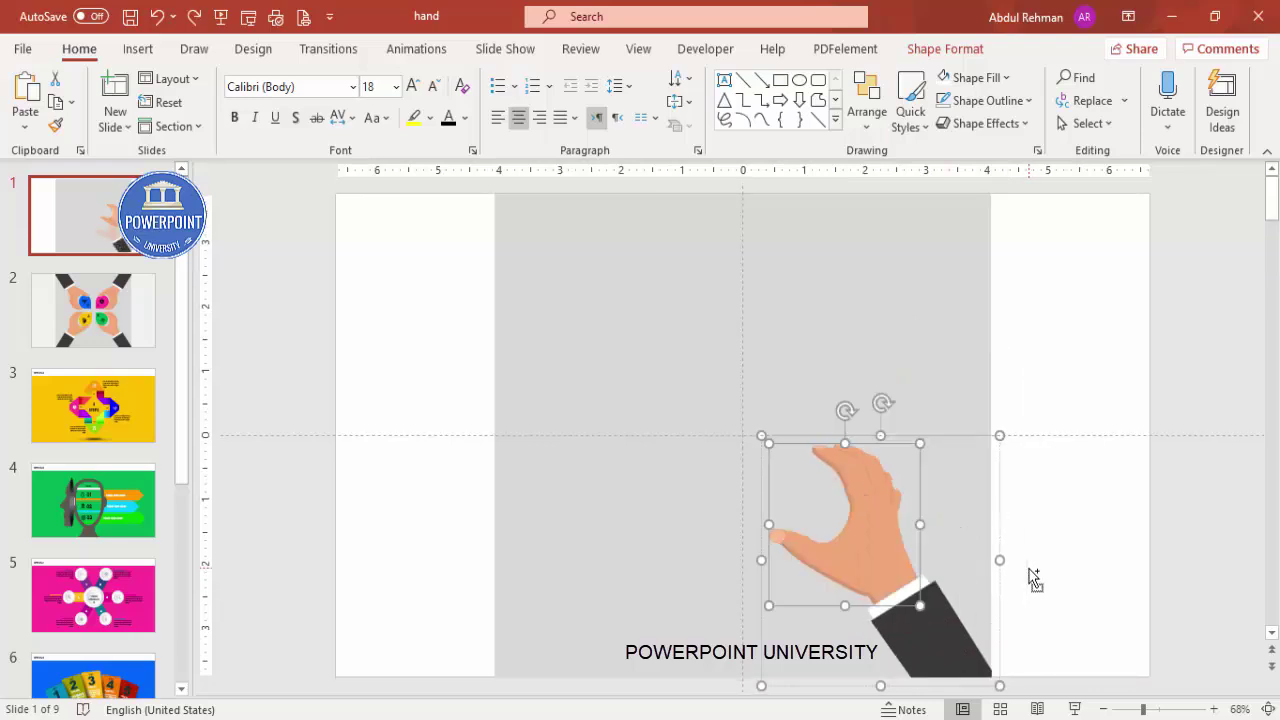
pyautogui.click(1067, 551)
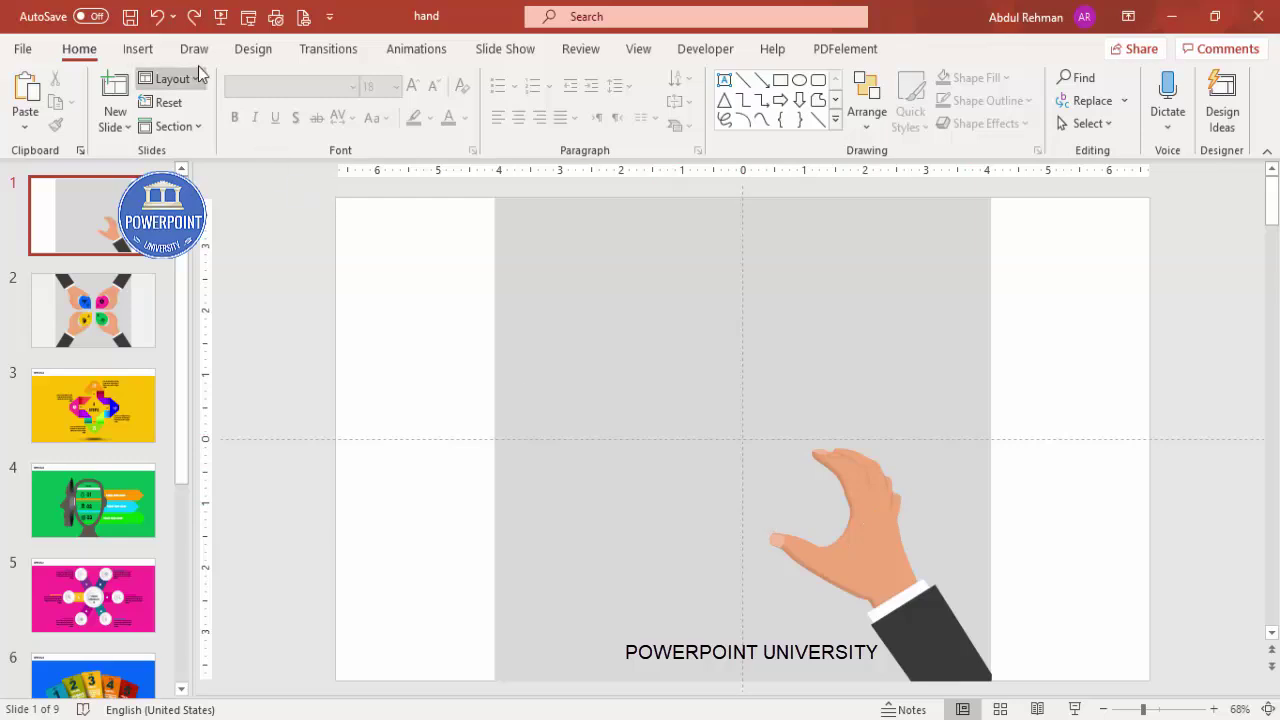
pyautogui.click(138, 49)
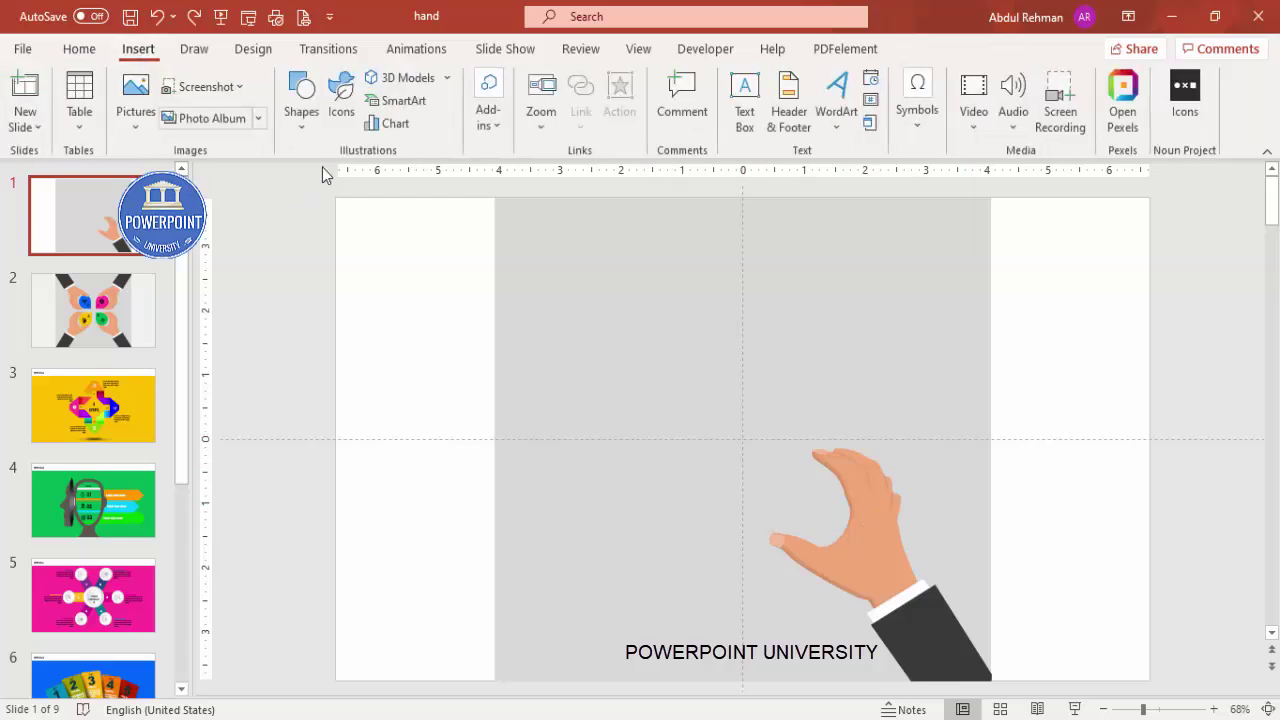
# Draw a teardrop at the guide intersection with no outline and a green fill
pyautogui.click(292, 122)
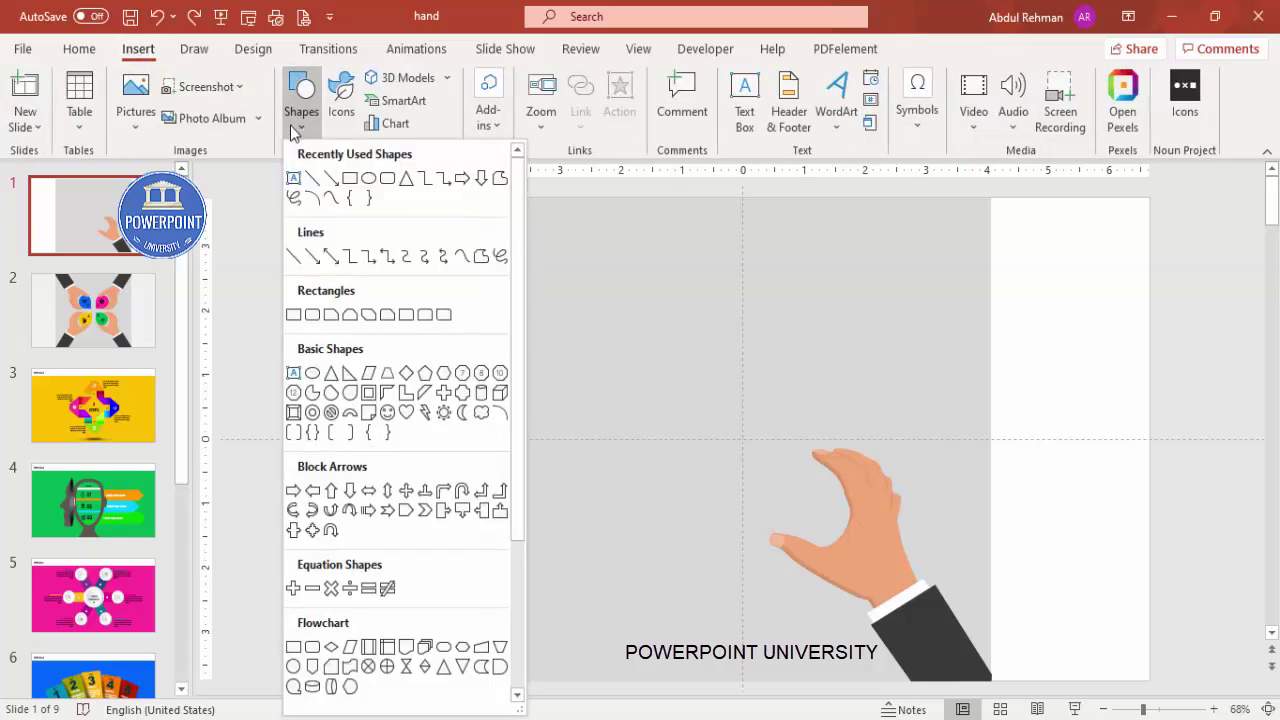
pyautogui.click(352, 394)
pyautogui.moveTo(752, 447); pyautogui.dragTo(813, 529)
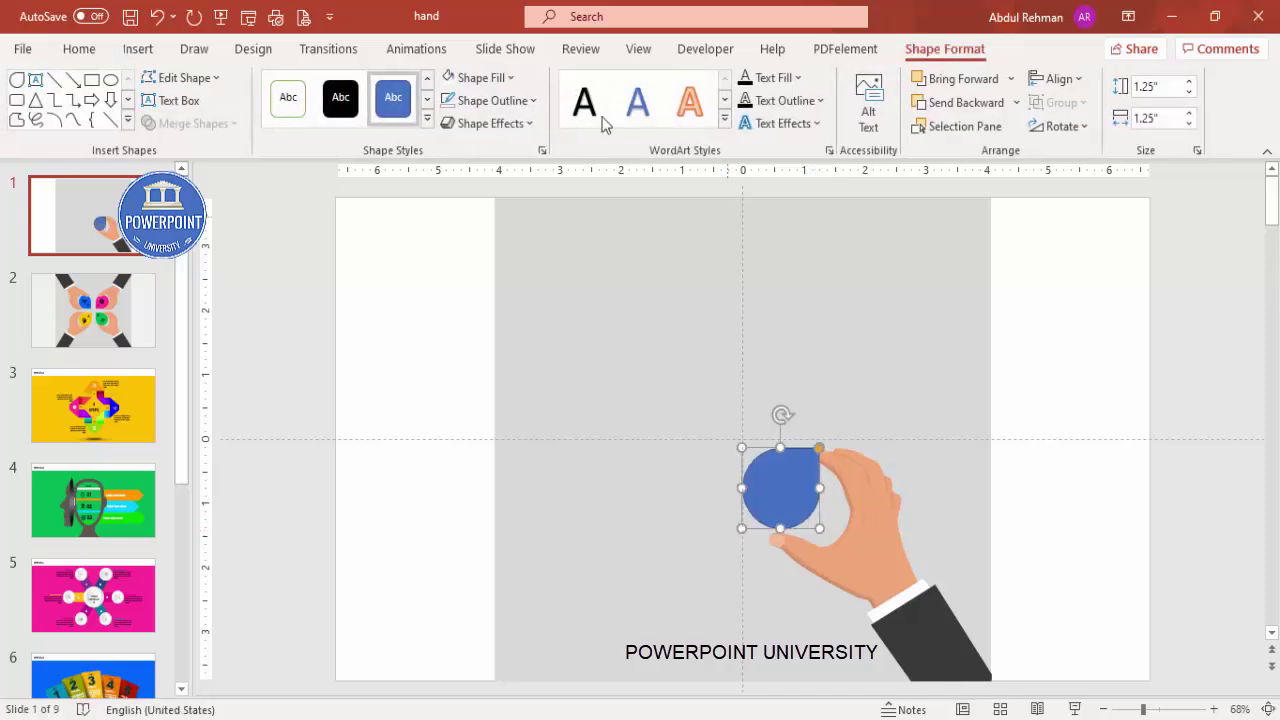
pyautogui.click(515, 101)
pyautogui.click(515, 382)
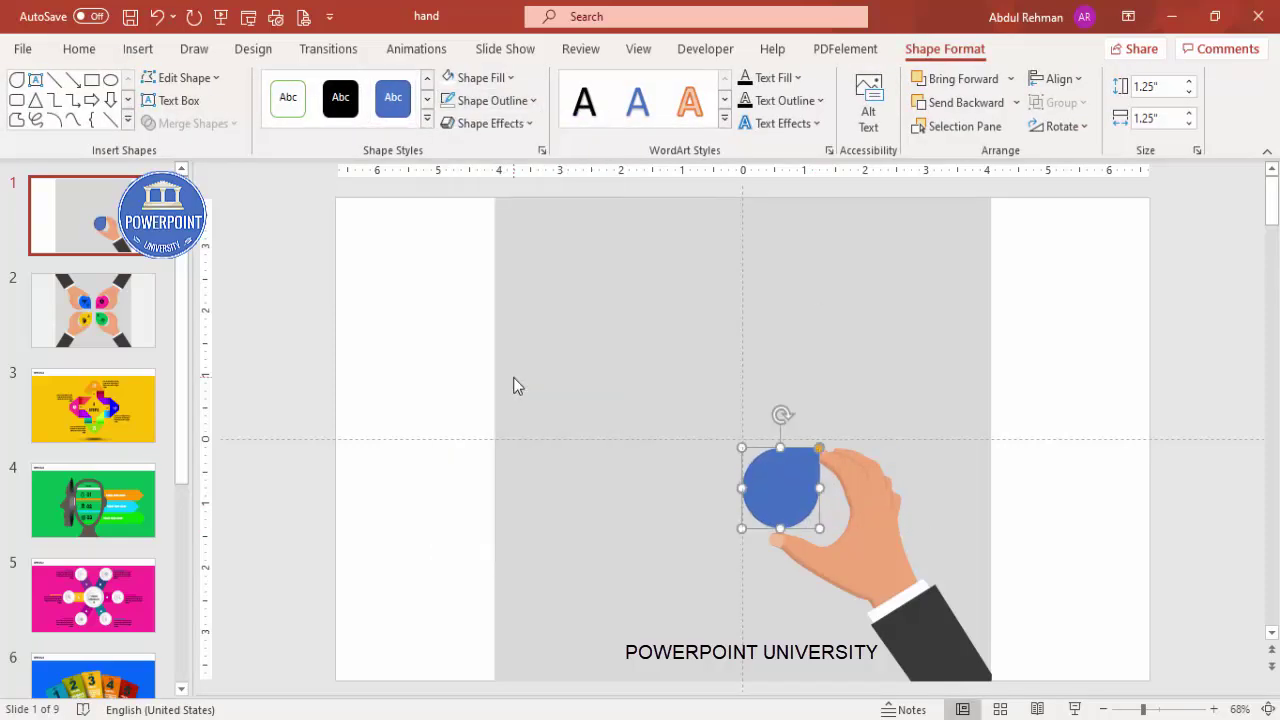
pyautogui.click(490, 80)
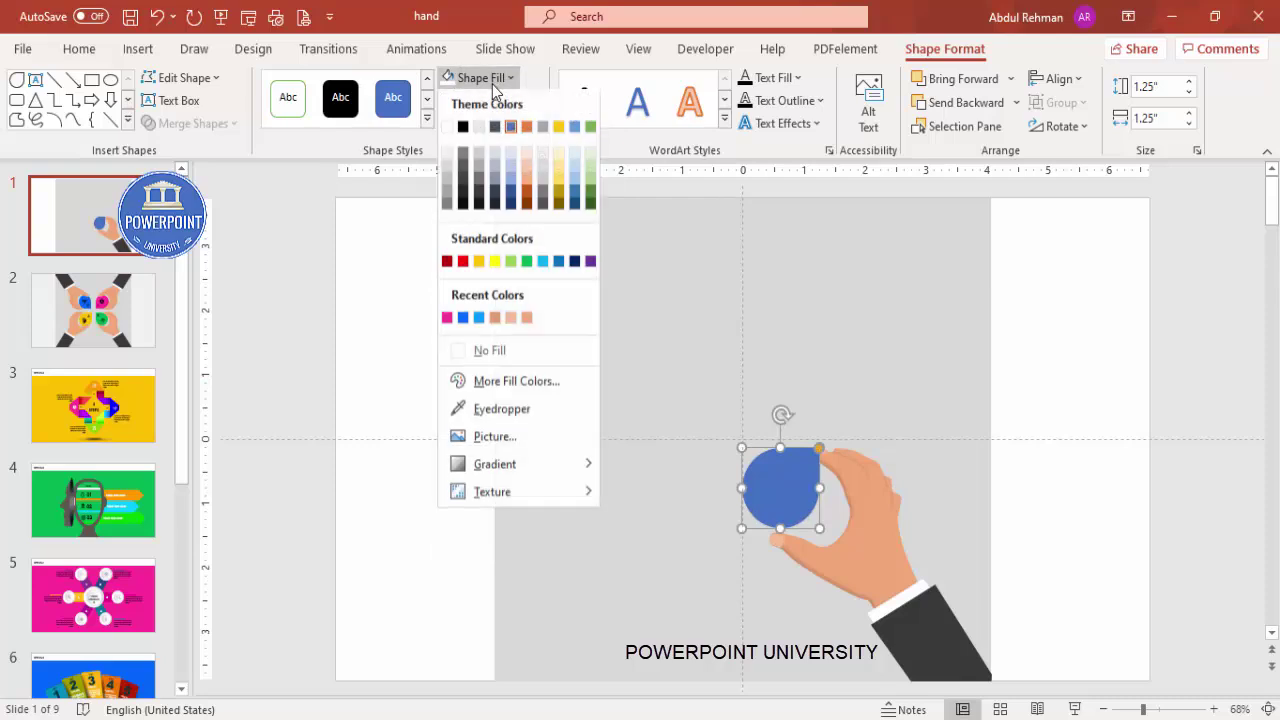
pyautogui.click(527, 263)
# Tilt the teardrop and enlarge it to 1.47 inches between the hand's fingertips
pyautogui.moveTo(780, 414); pyautogui.dragTo(706, 494)
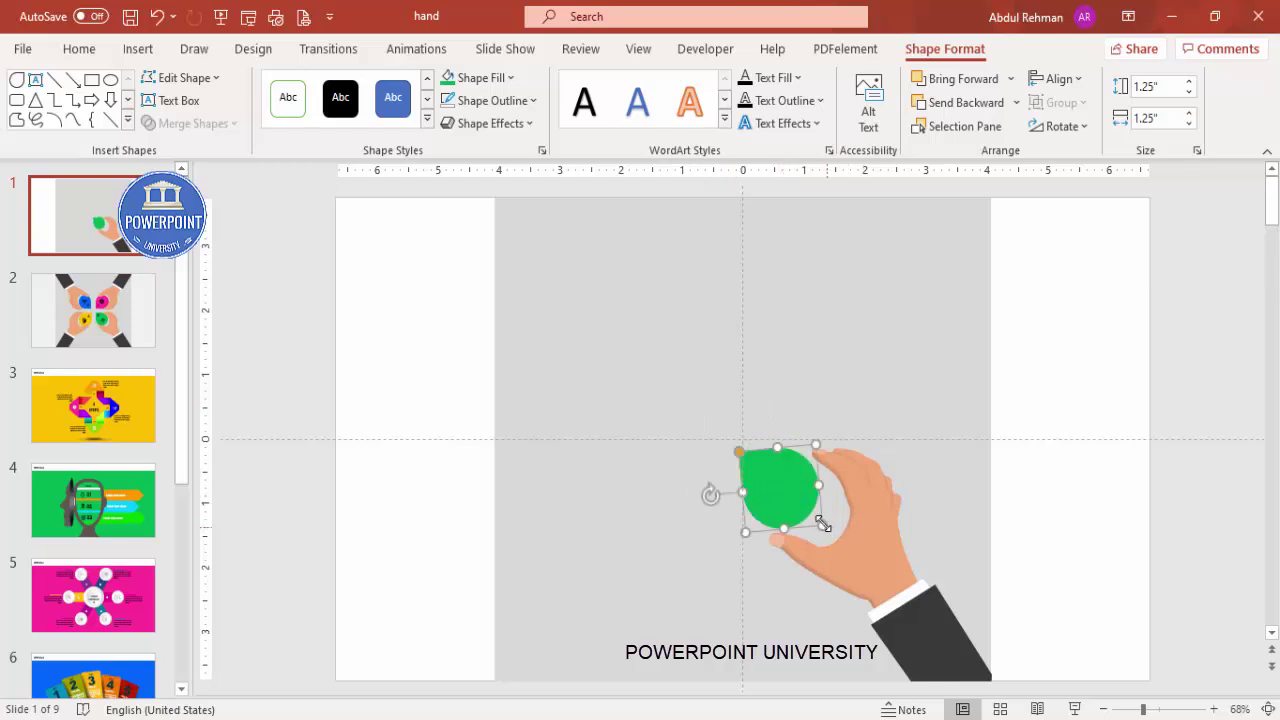
pyautogui.moveTo(822, 523); pyautogui.dragTo(812, 494)
pyautogui.click(849, 494)
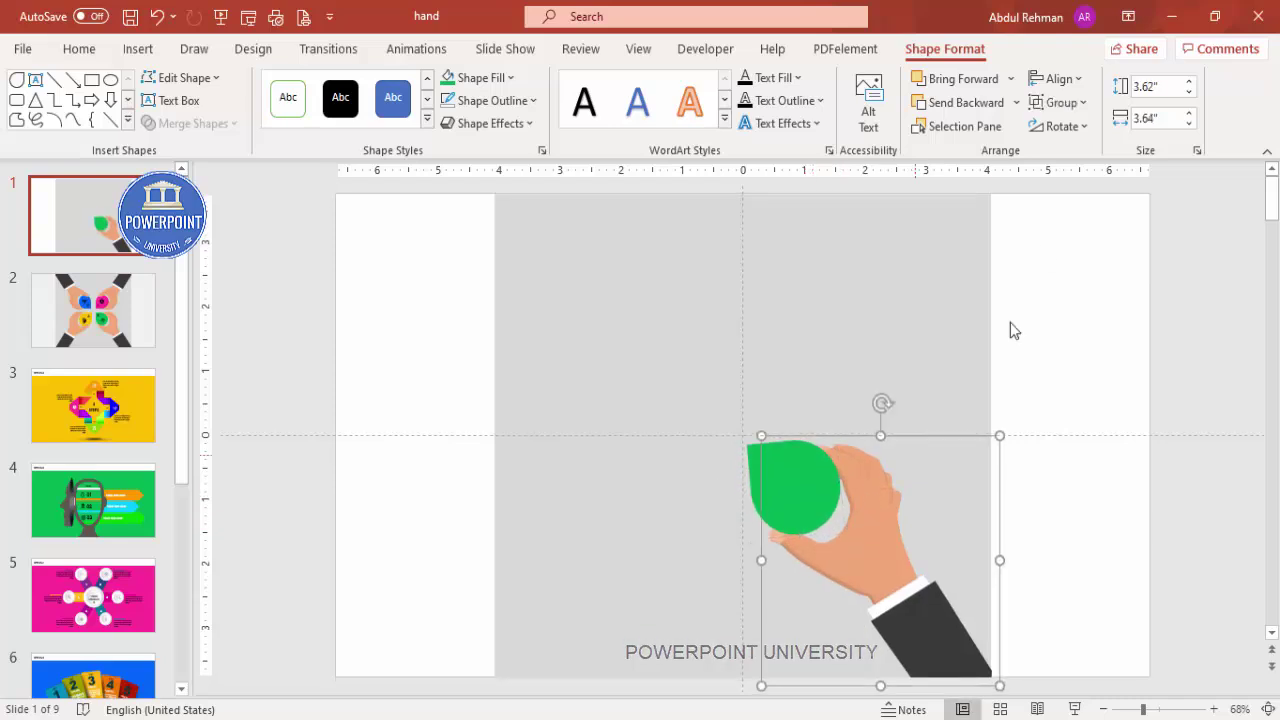
# Bring the hand picture in front of the green teardrop
pyautogui.click(1010, 78)
pyautogui.click(1002, 131)
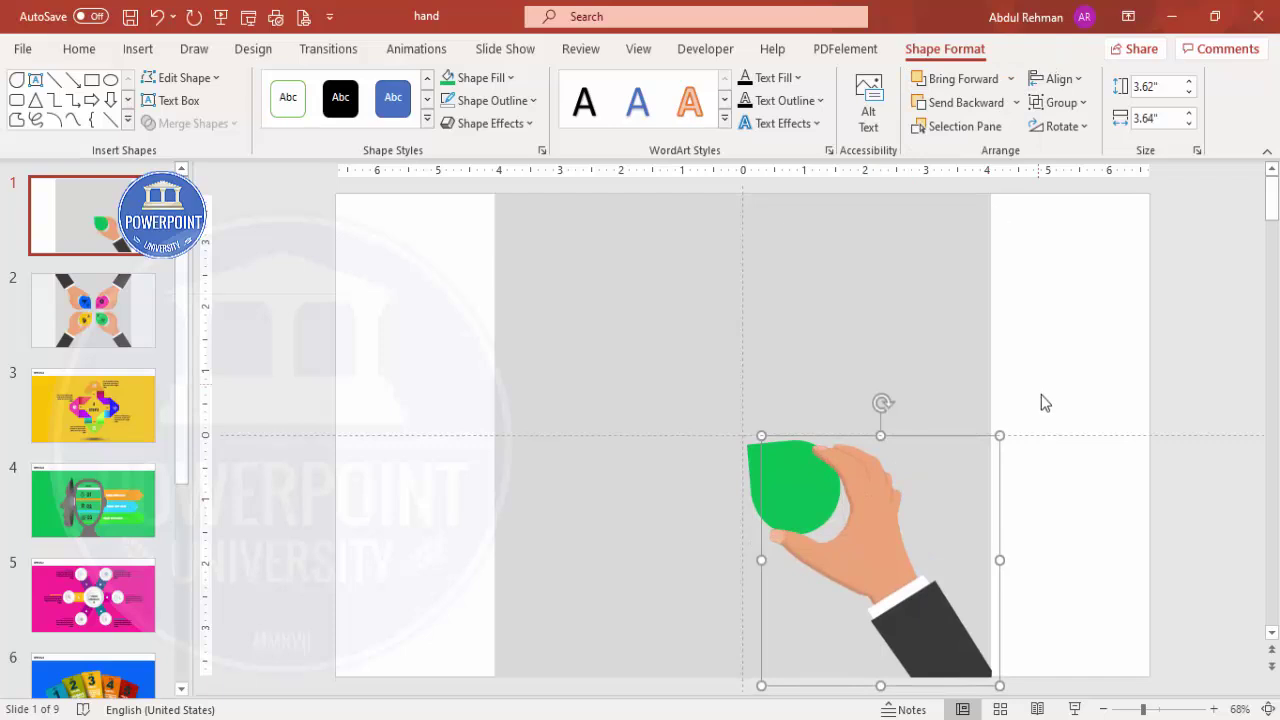
pyautogui.click(995, 432)
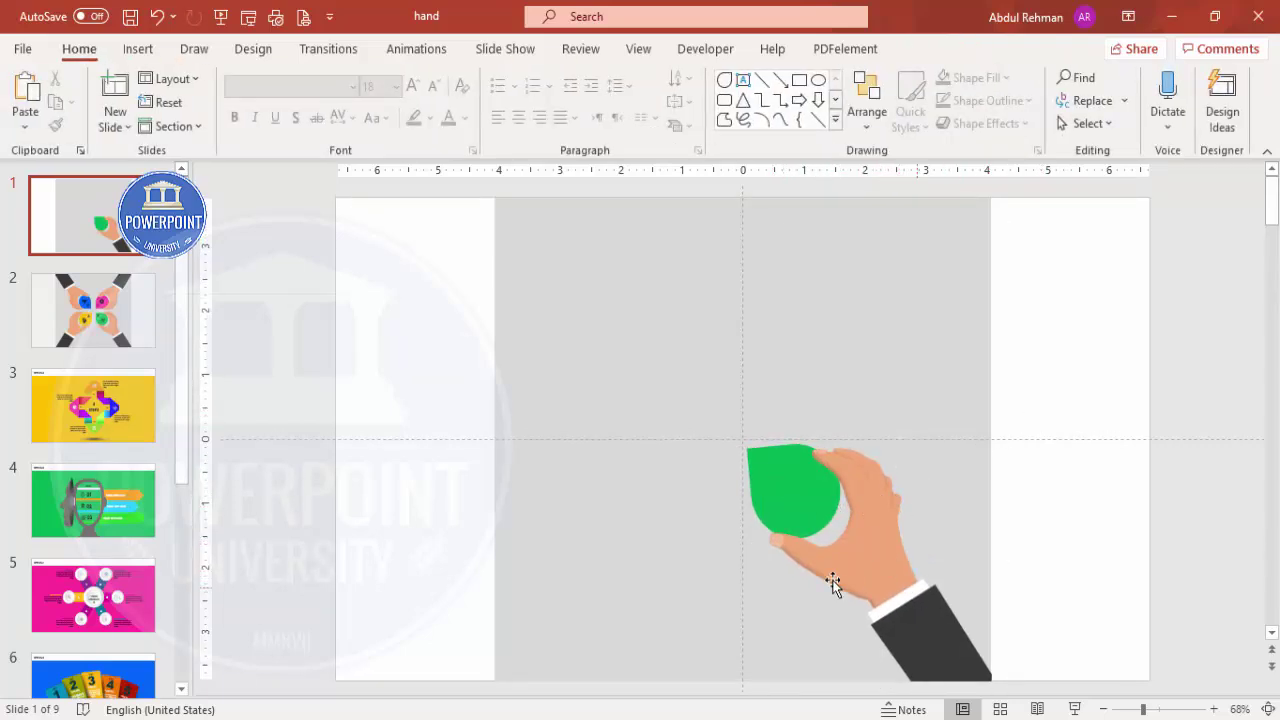
# Copy the hand to the lower left and flip it horizontally
pyautogui.click(928, 514)
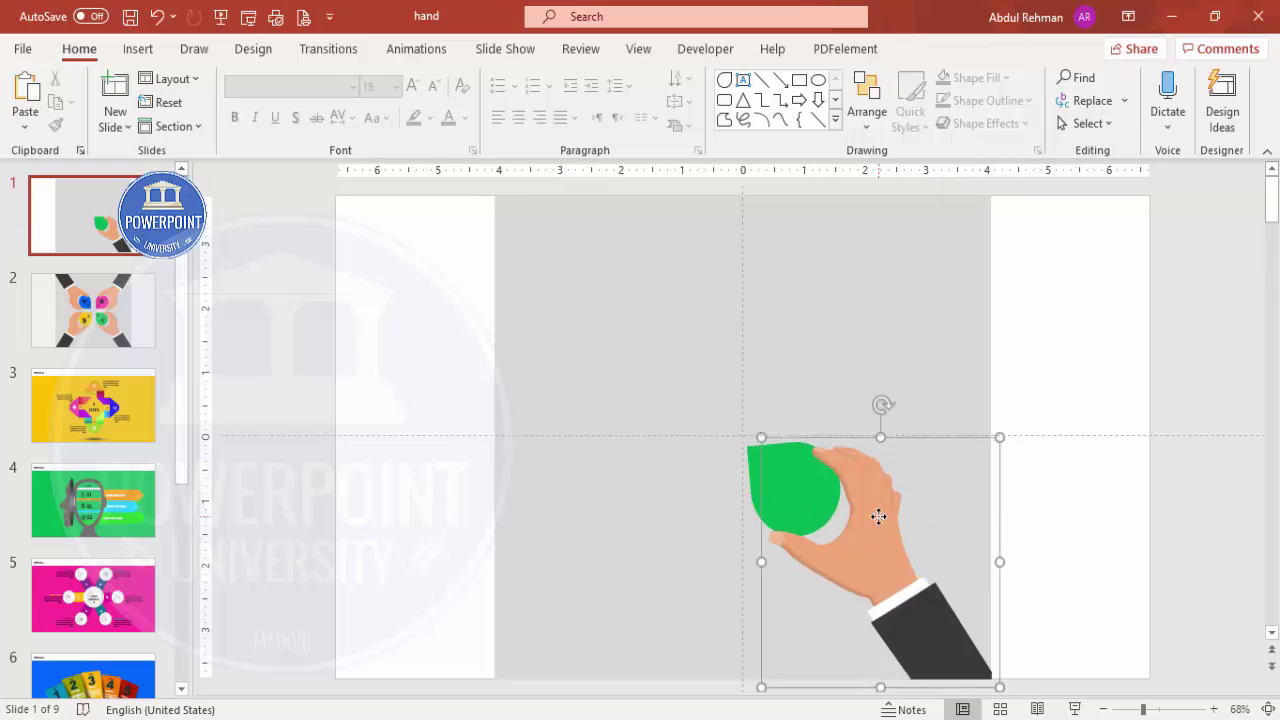
pyautogui.moveTo(906, 551); pyautogui.dragTo(603, 517)
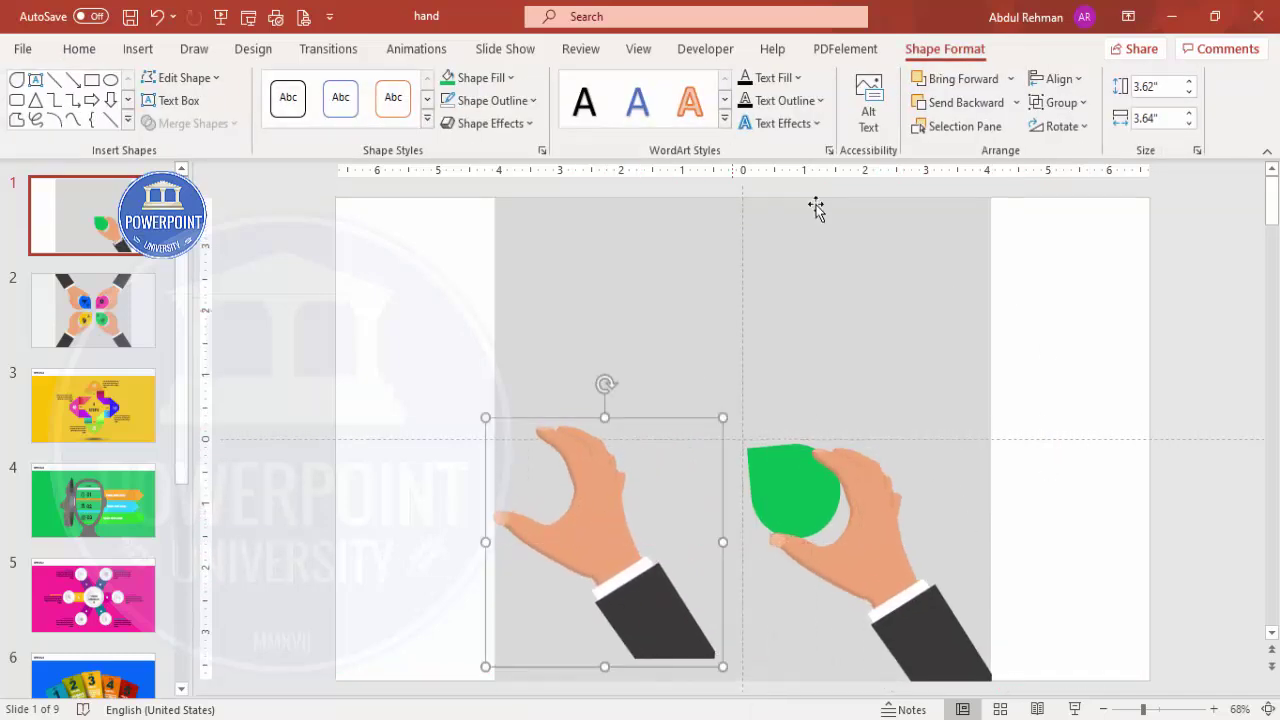
pyautogui.click(1059, 126)
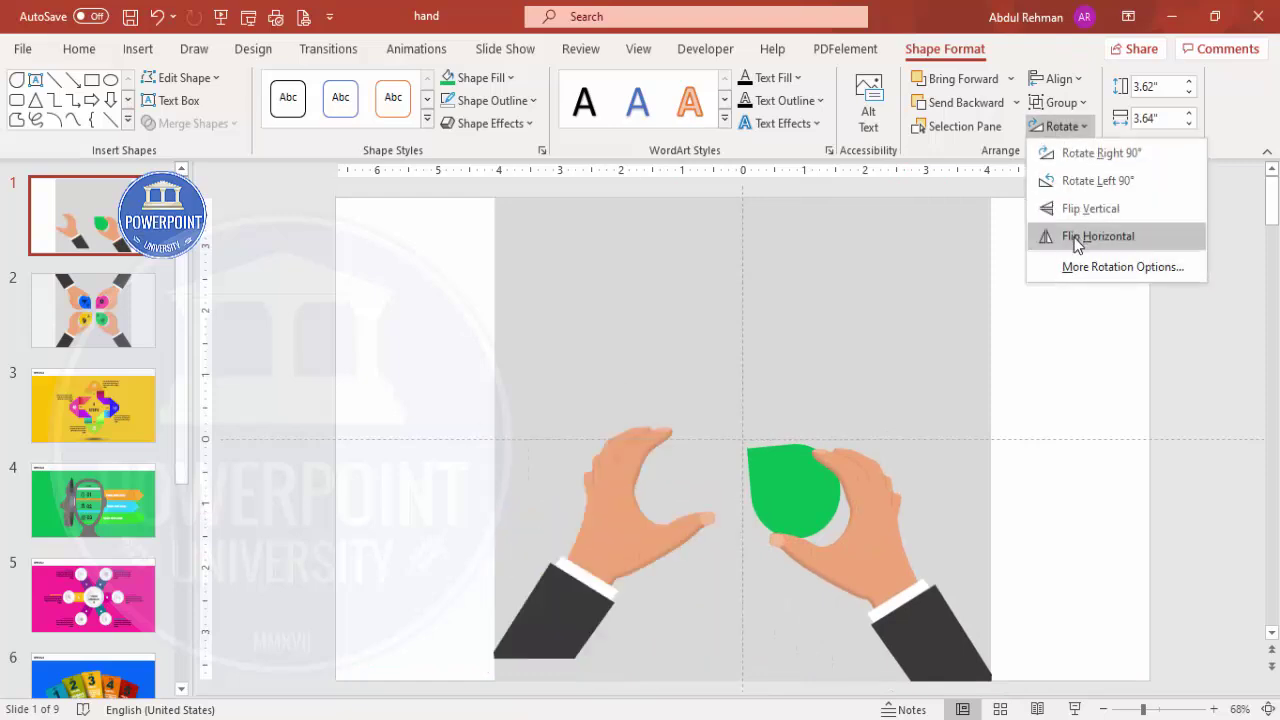
pyautogui.click(1102, 236)
pyautogui.moveTo(580, 574); pyautogui.dragTo(580, 587)
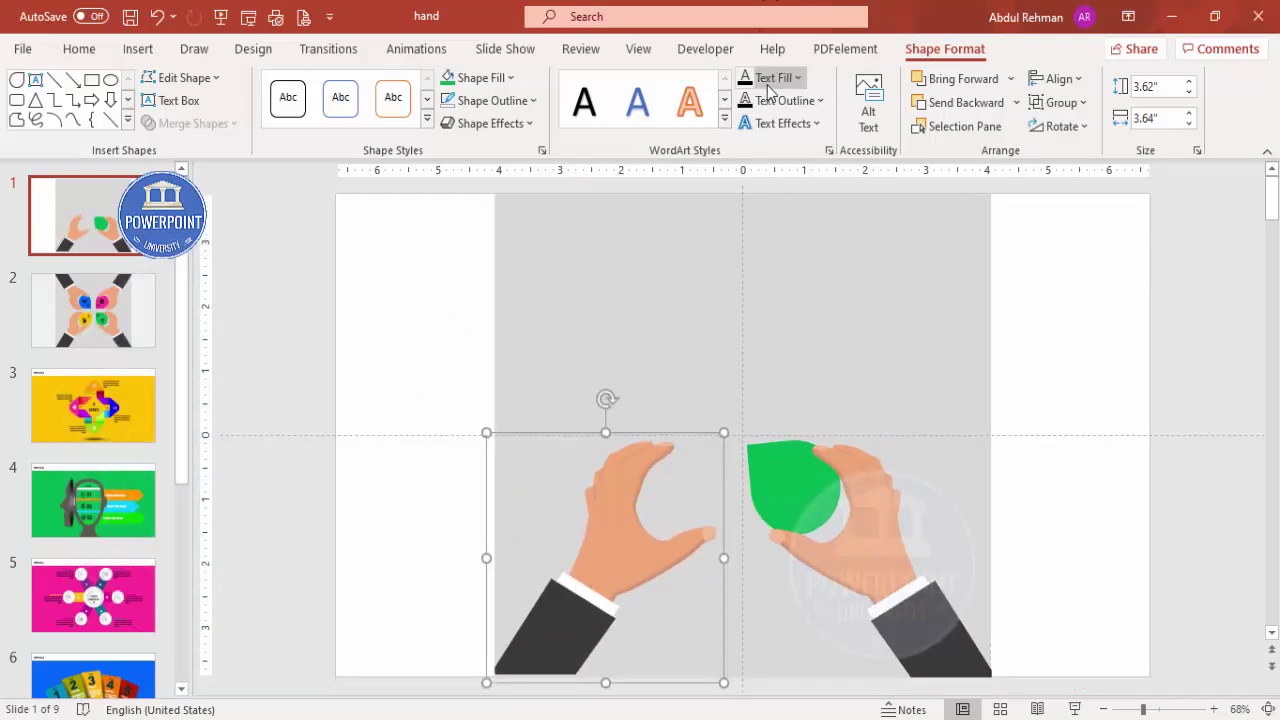
# Duplicate the left hand upward, flip it, rotate it right 90° and move it toward the top left
pyautogui.moveTo(700, 528); pyautogui.dragTo(305, 528)
pyautogui.moveTo(392, 515); pyautogui.dragTo(641, 312)
pyautogui.click(1058, 126)
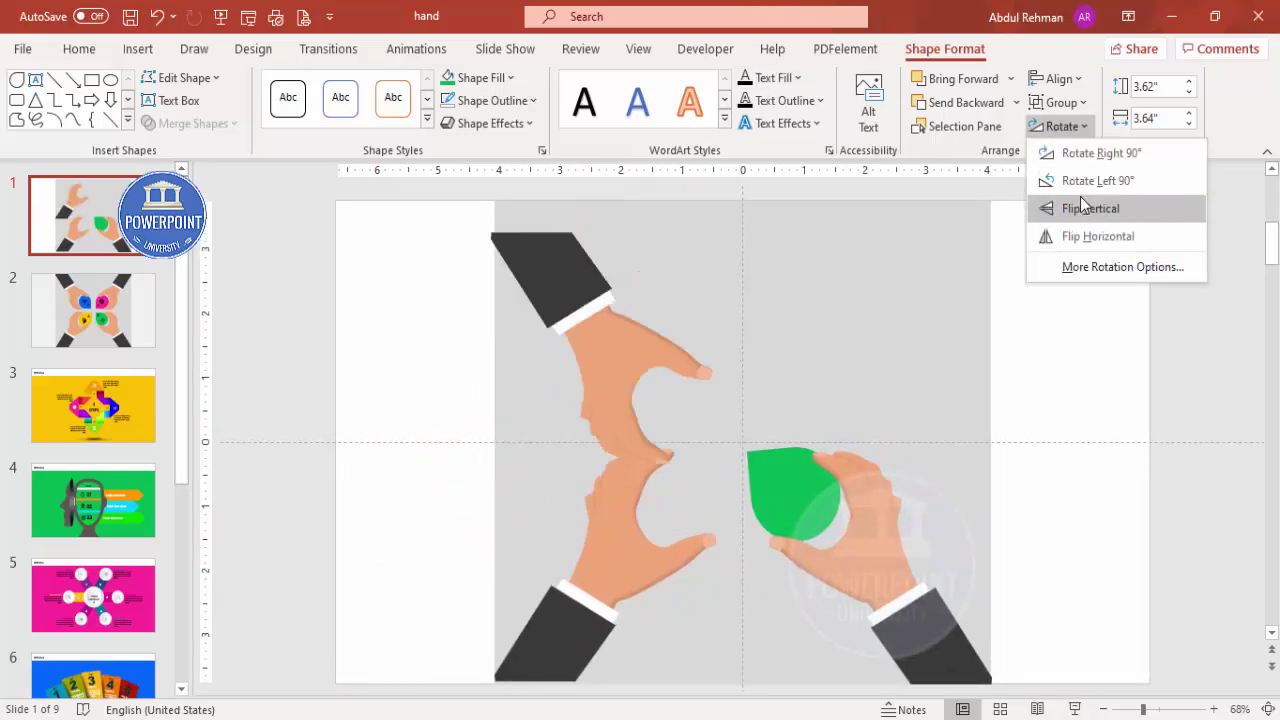
pyautogui.click(1094, 238)
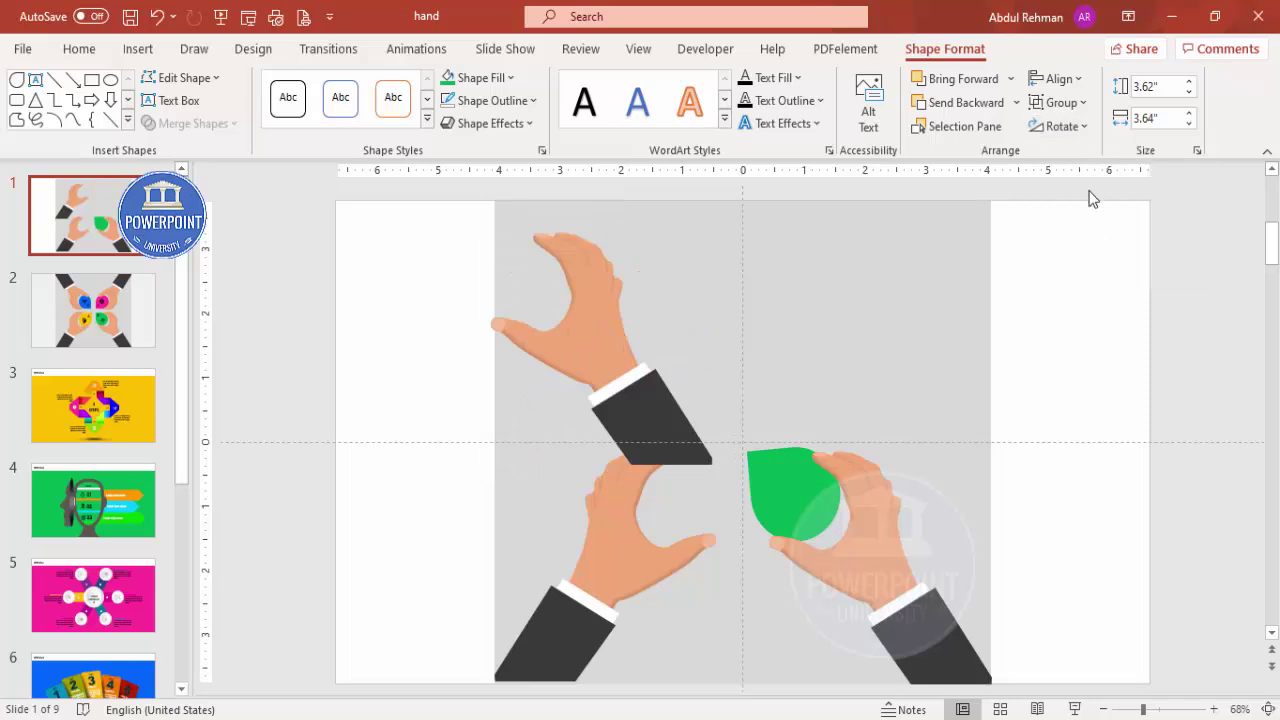
pyautogui.click(1060, 126)
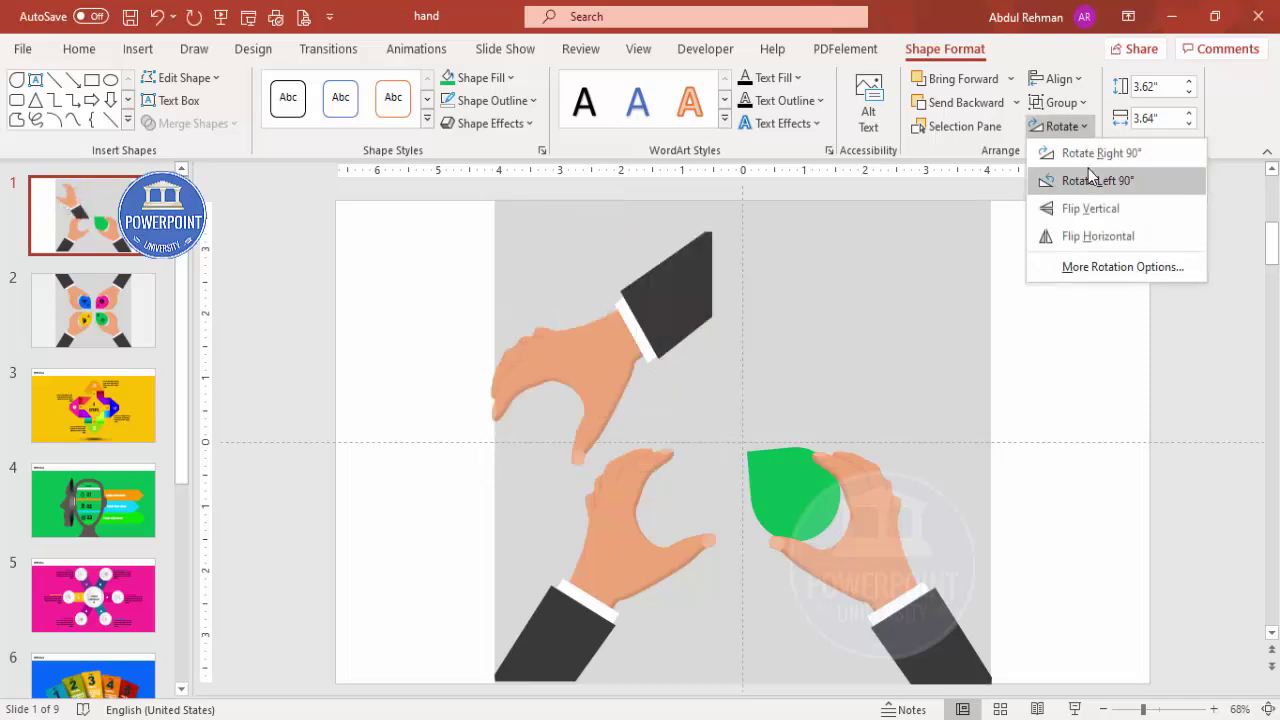
pyautogui.click(1097, 240)
pyautogui.click(1060, 126)
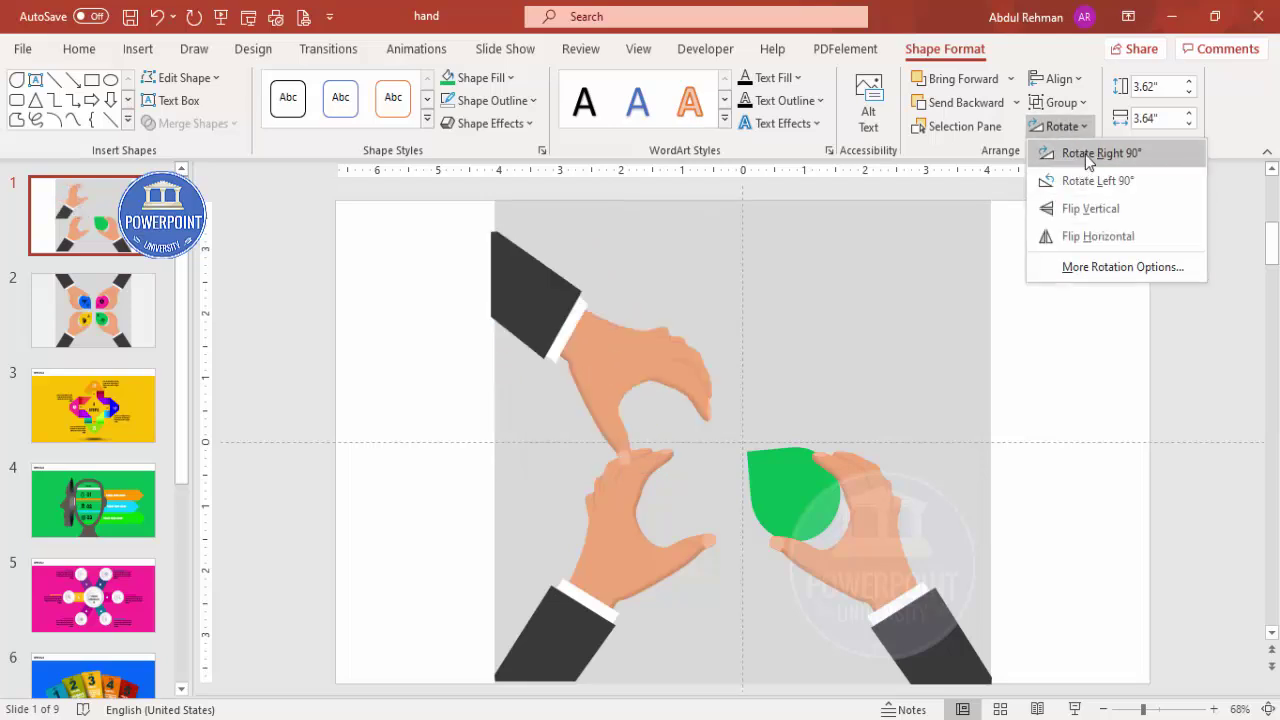
pyautogui.click(1099, 152)
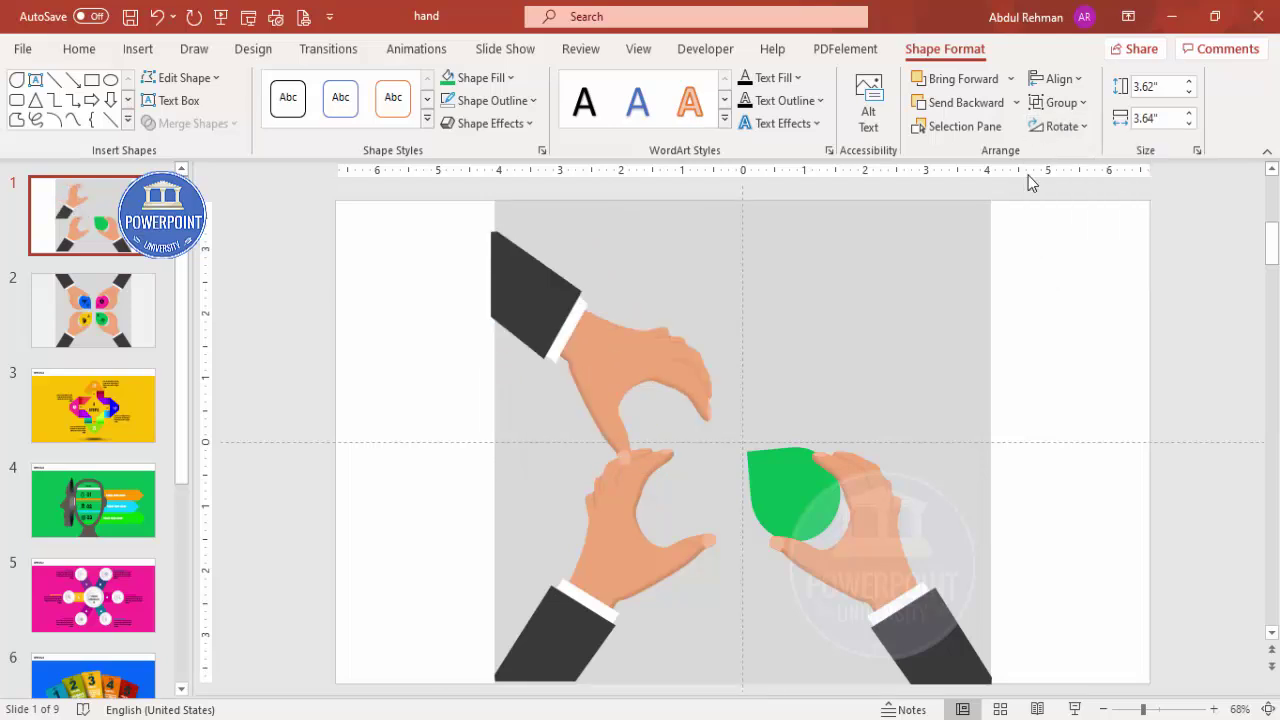
pyautogui.moveTo(563, 316); pyautogui.dragTo(553, 283)
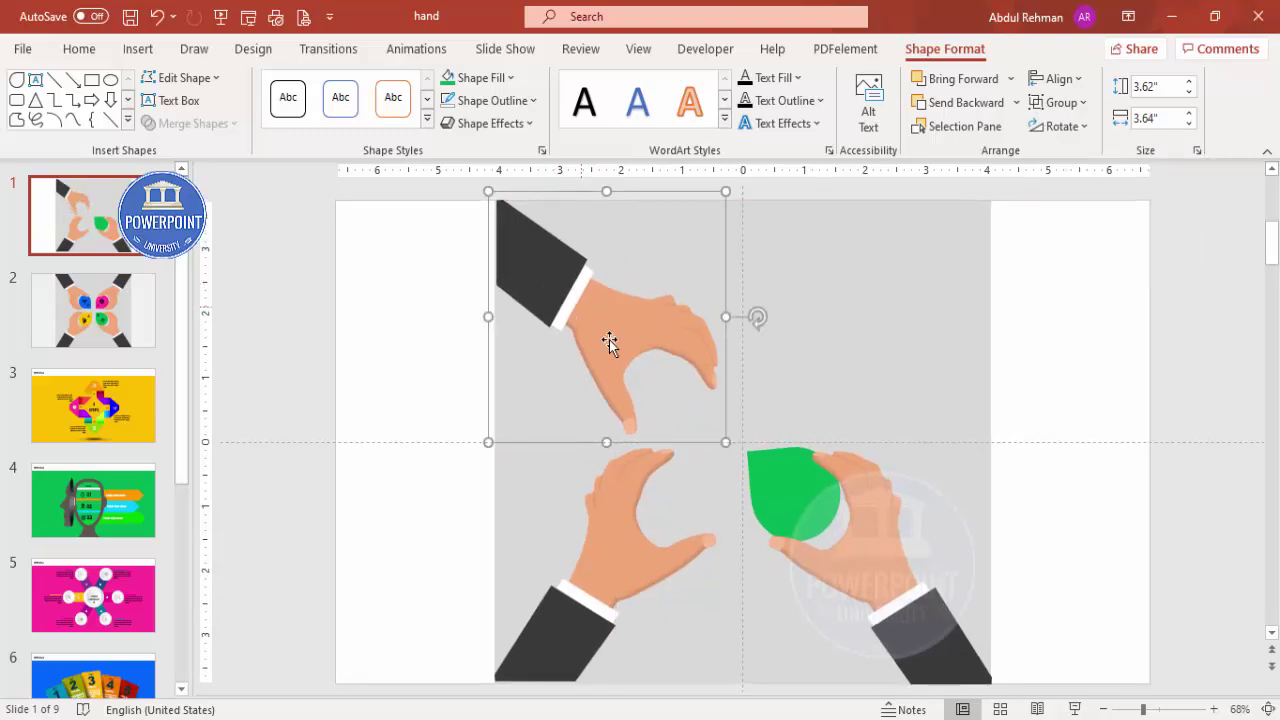
# Flip the upper hand, rotate it left 90° and settle it at the slide's top-left edge
pyautogui.click(1062, 126)
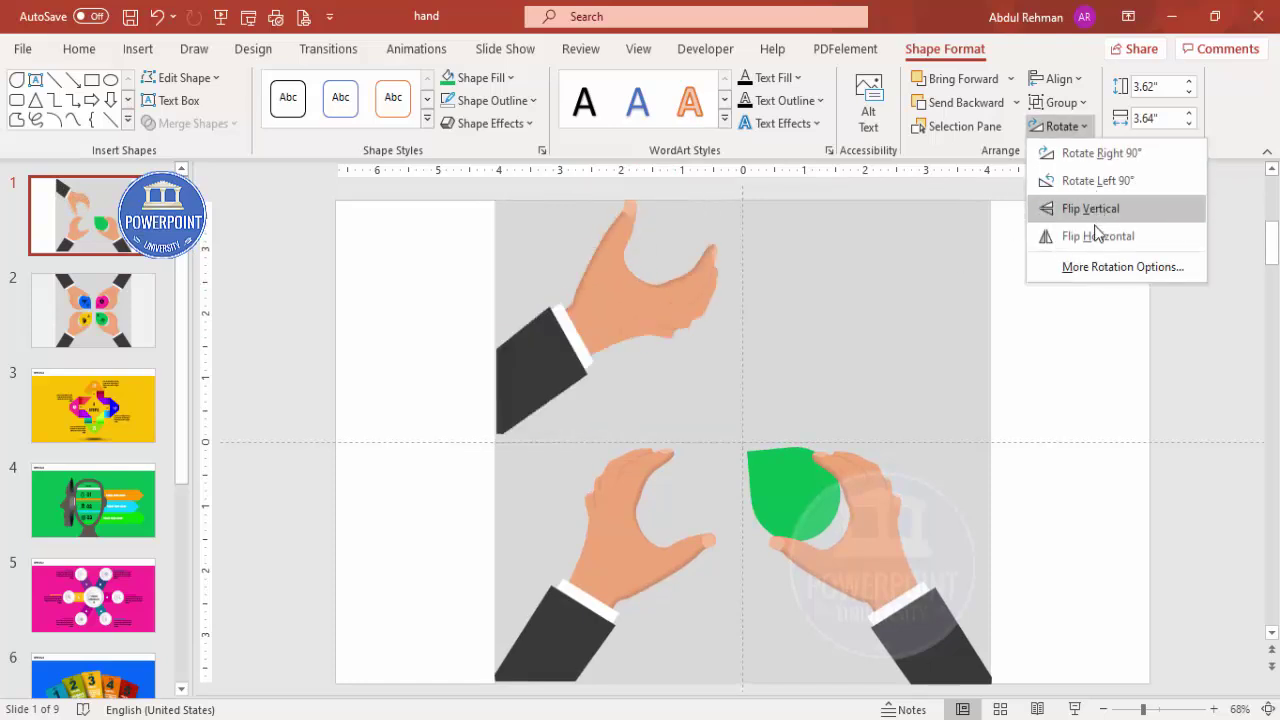
pyautogui.click(1097, 236)
pyautogui.click(1062, 126)
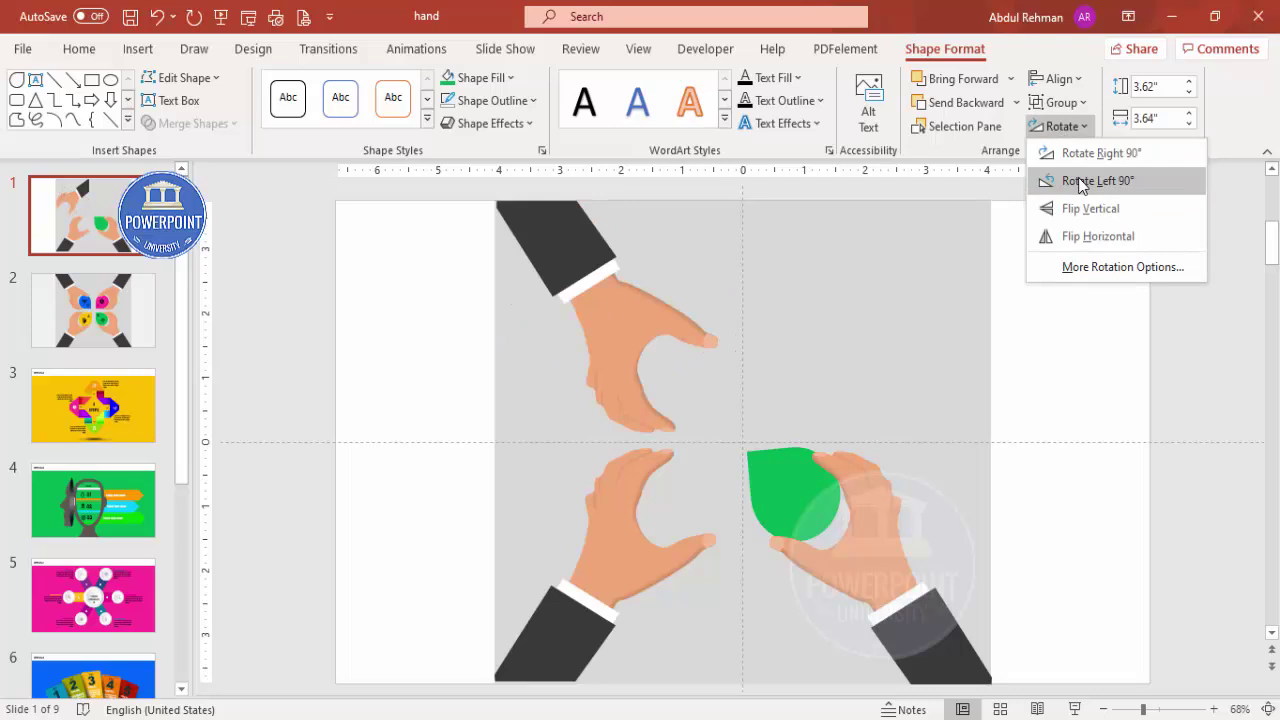
pyautogui.click(657, 318)
pyautogui.moveTo(577, 266); pyautogui.dragTo(578, 259)
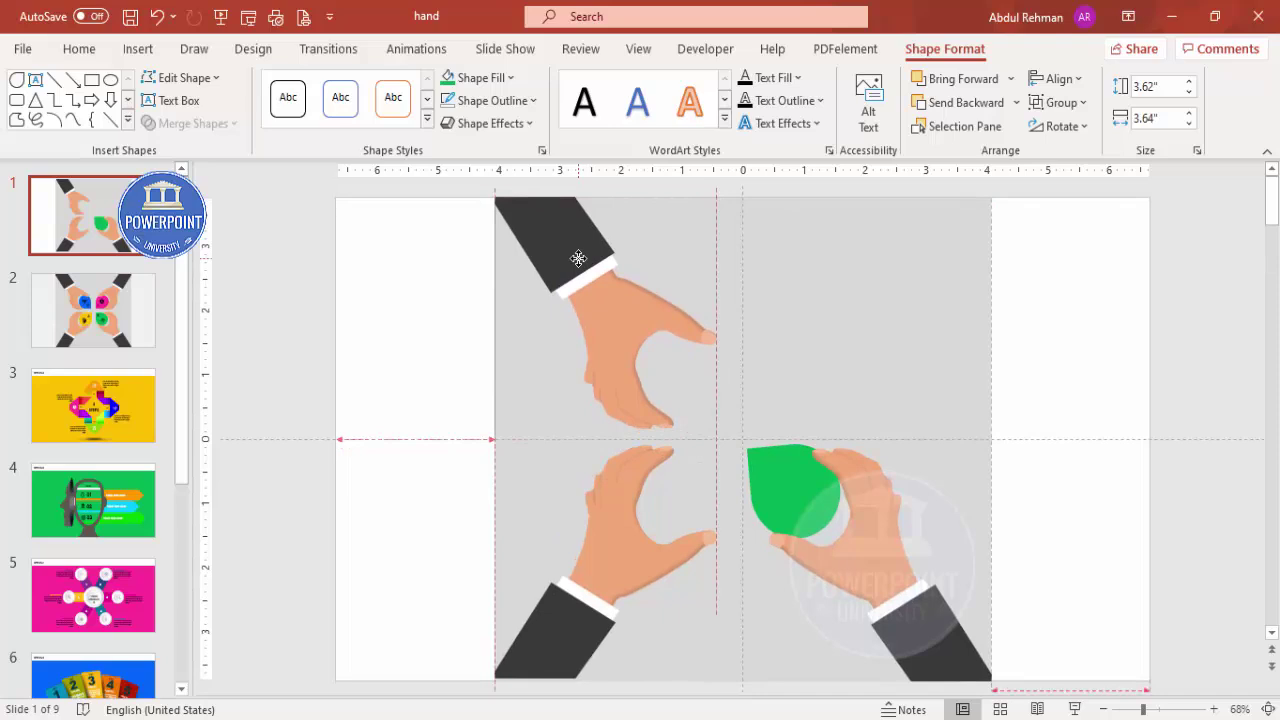
pyautogui.moveTo(578, 259); pyautogui.dragTo(578, 261)
# Duplicate the upper-left hand, flip it horizontally and position it at the top right
pyautogui.hotkey('ctrl', 'v')
pyautogui.moveTo(606, 317); pyautogui.dragTo(976, 343)
pyautogui.click(1064, 126)
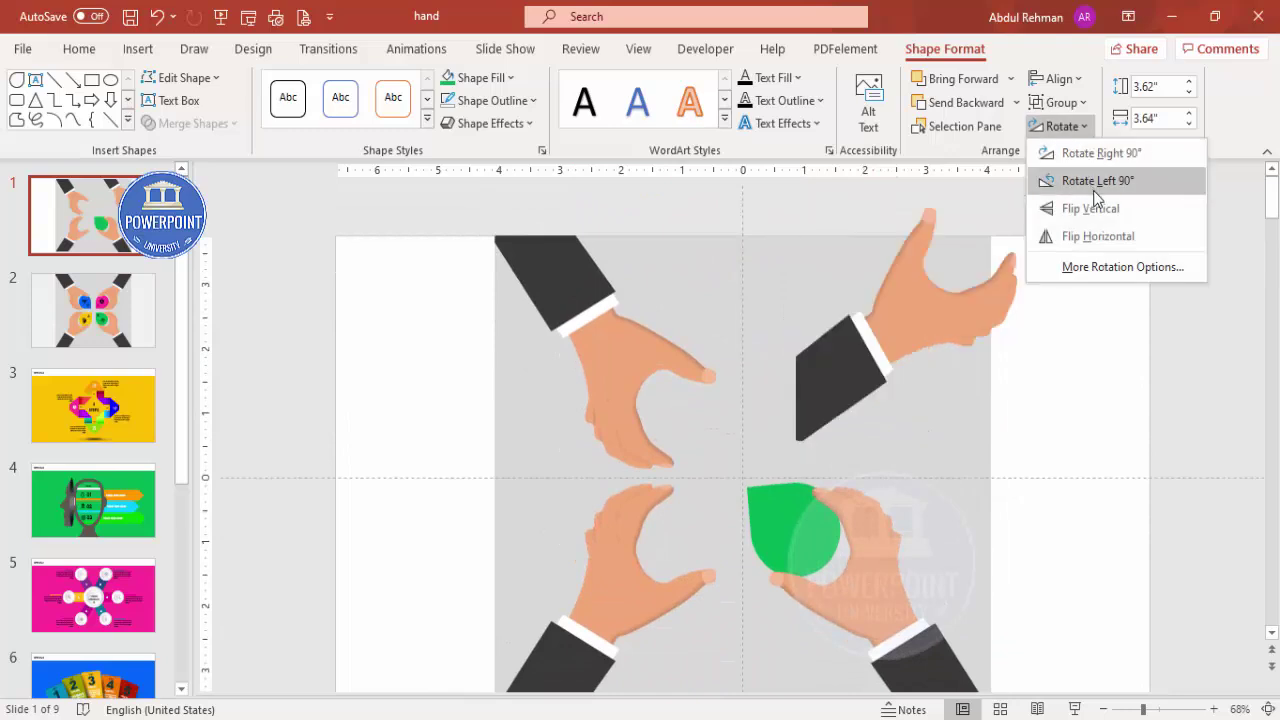
pyautogui.click(1102, 230)
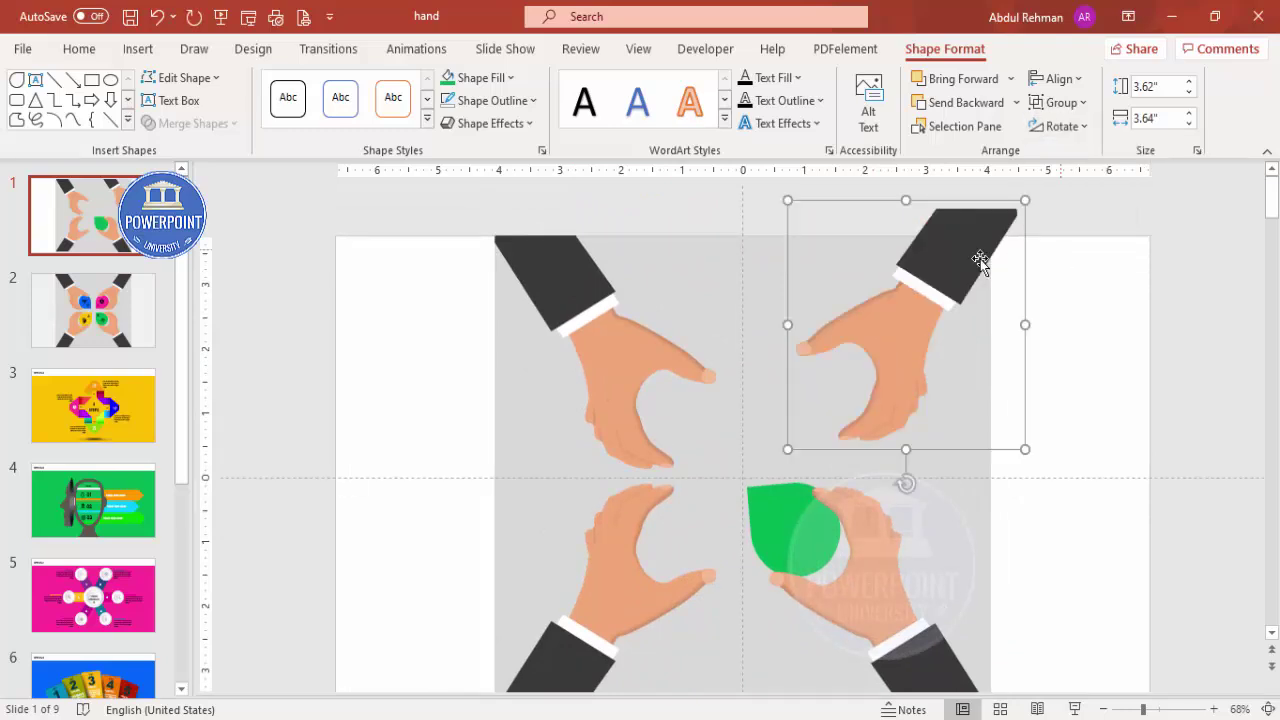
pyautogui.moveTo(943, 263); pyautogui.dragTo(915, 270)
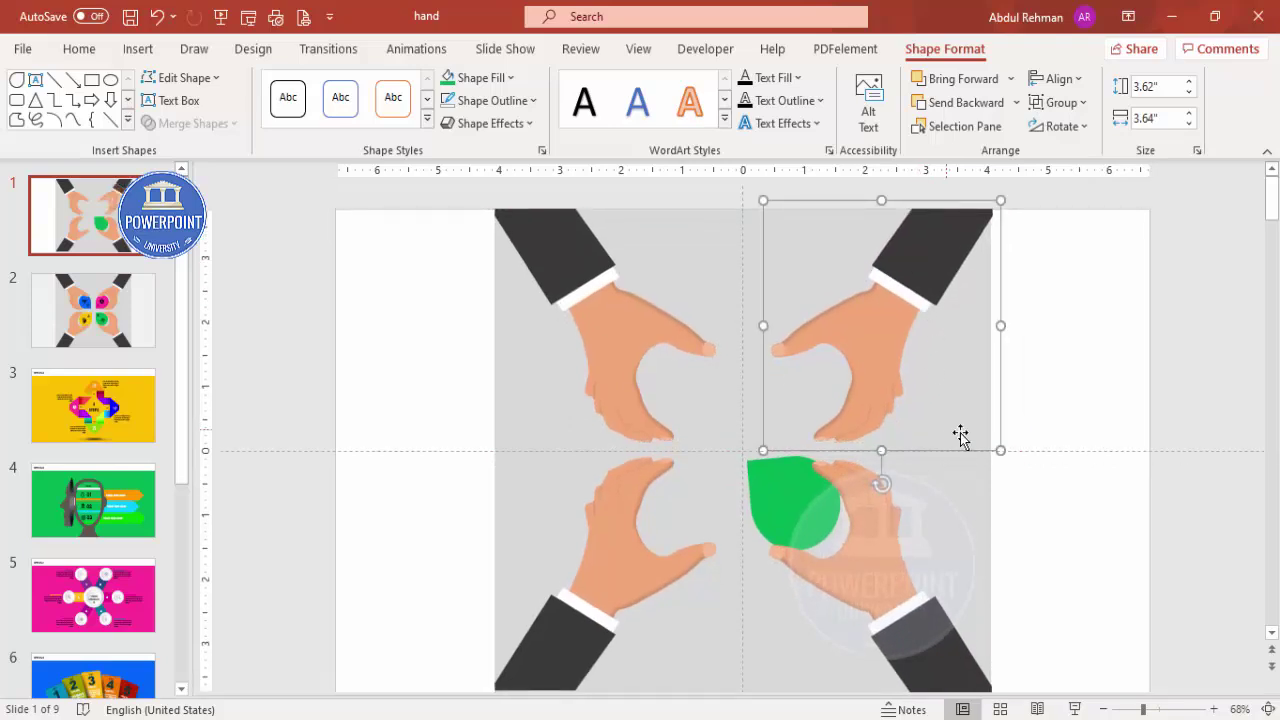
pyautogui.click(755, 462)
# Copy the green teardrop into the lower-left, upper-left and upper-right hands, rotating each toward the centre
pyautogui.click(765, 482)
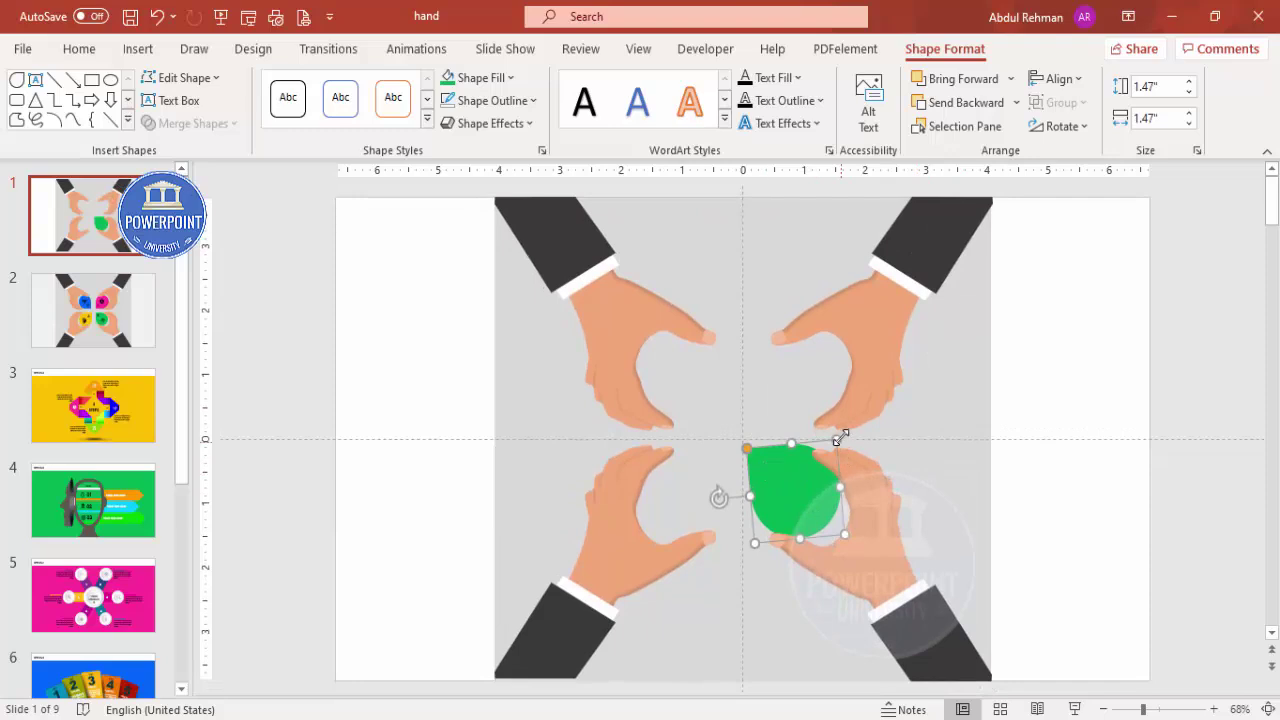
pyautogui.moveTo(794, 514); pyautogui.dragTo(691, 478)
pyautogui.moveTo(687, 409); pyautogui.dragTo(692, 409)
pyautogui.moveTo(686, 477); pyautogui.dragTo(645, 377)
pyautogui.moveTo(649, 294); pyautogui.dragTo(710, 376)
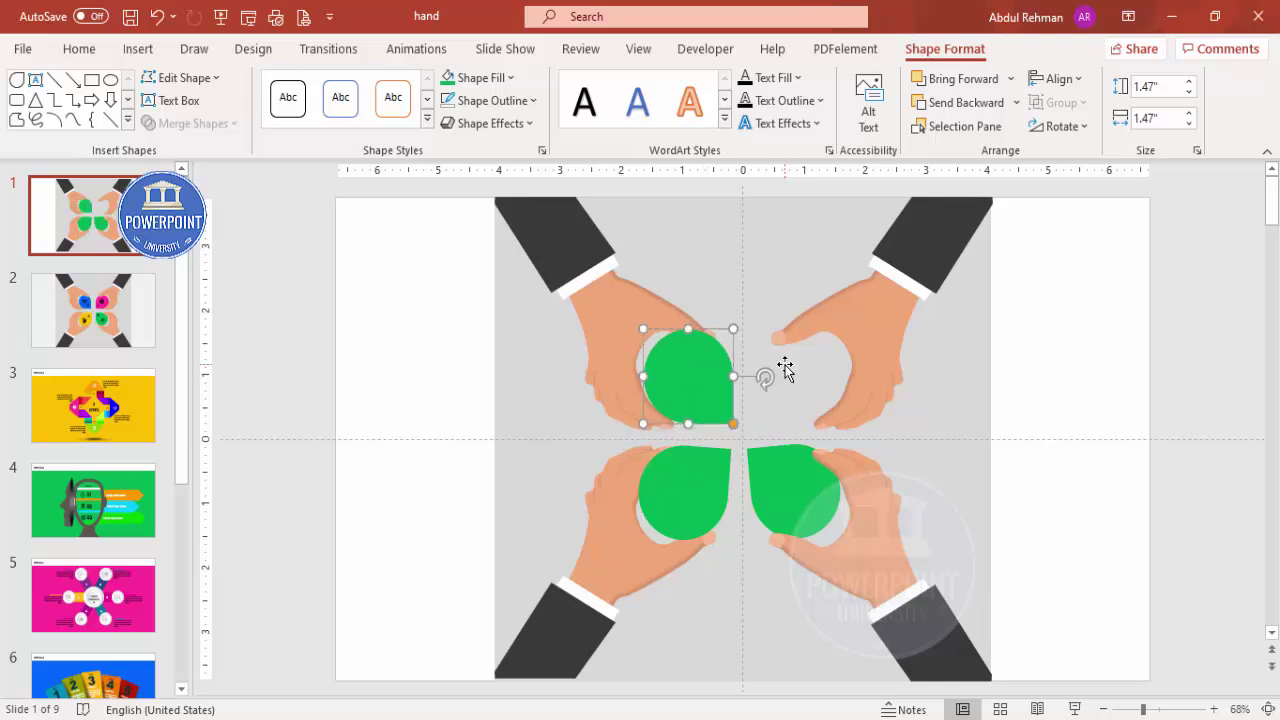
pyautogui.hotkey('ctrl', 'v')
pyautogui.moveTo(700, 270); pyautogui.dragTo(823, 380)
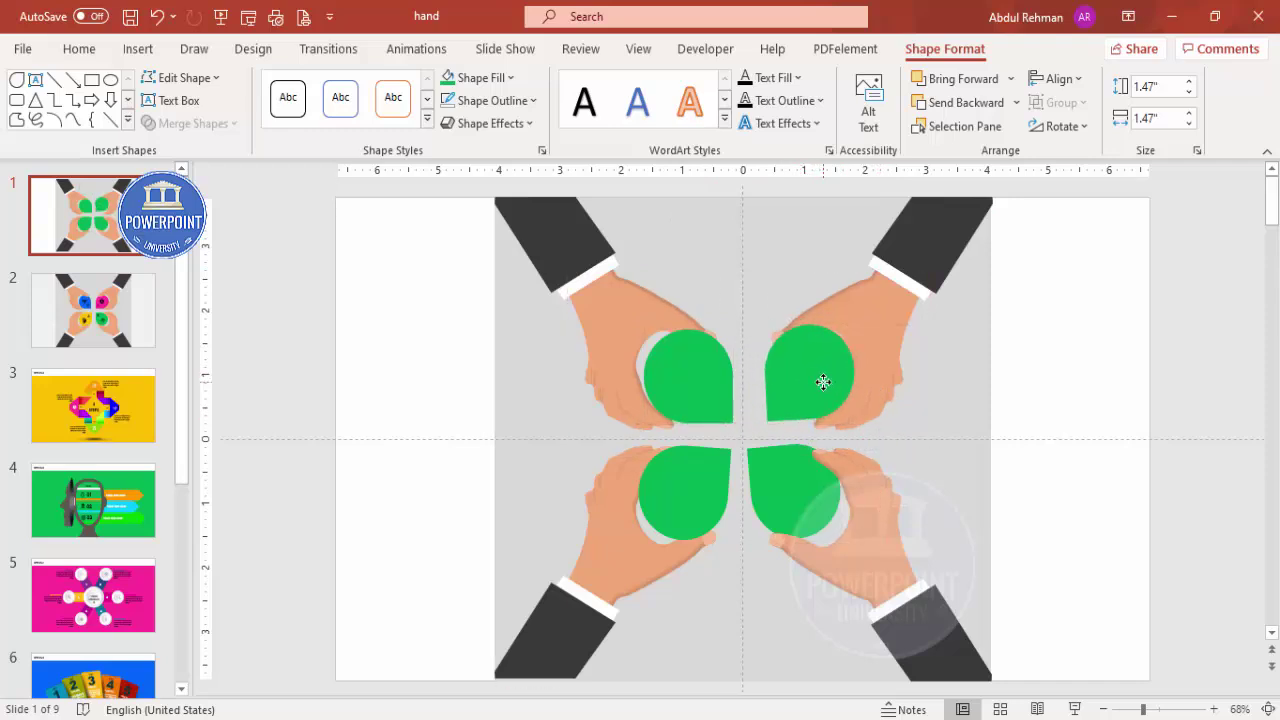
# Rotate the lower-right teardrop to match the others and nudge it slightly right and down
pyautogui.click(778, 505)
pyautogui.click(748, 464)
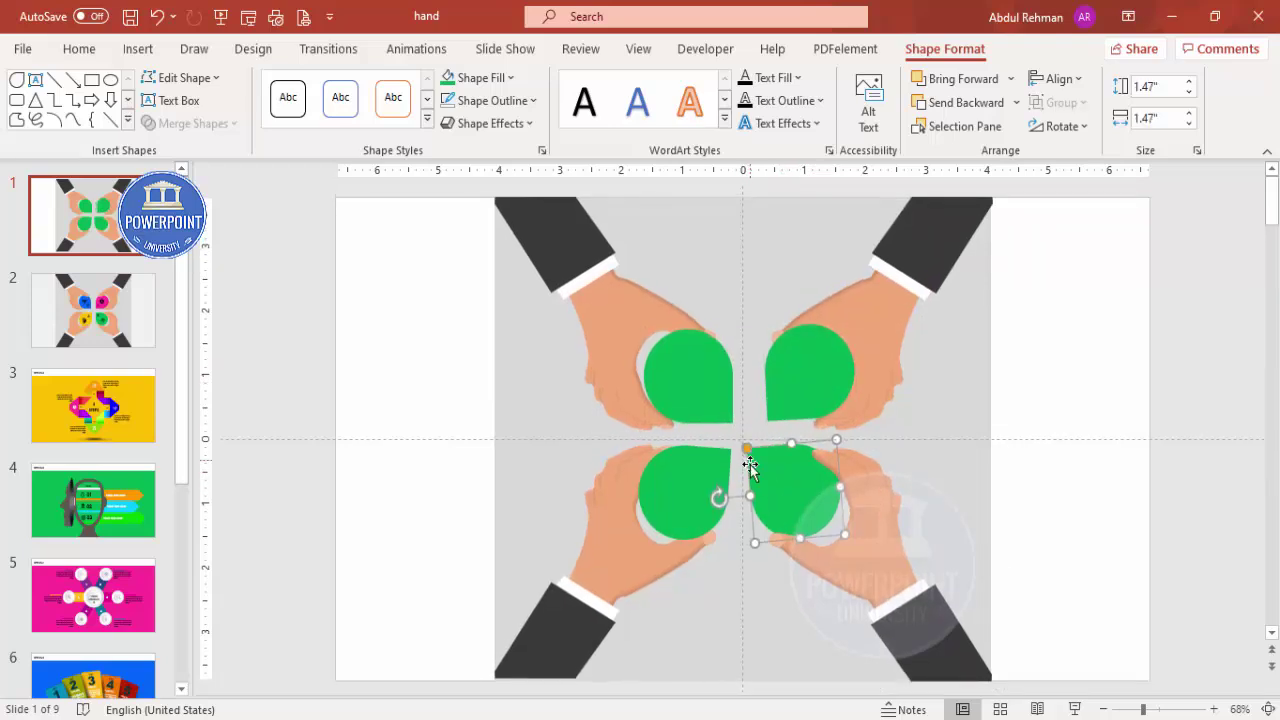
pyautogui.moveTo(719, 498)
pyautogui.mouseDown()
pyautogui.moveTo(757, 491)
pyautogui.moveTo(740, 491)
pyautogui.mouseUp()
pyautogui.click(687, 492)
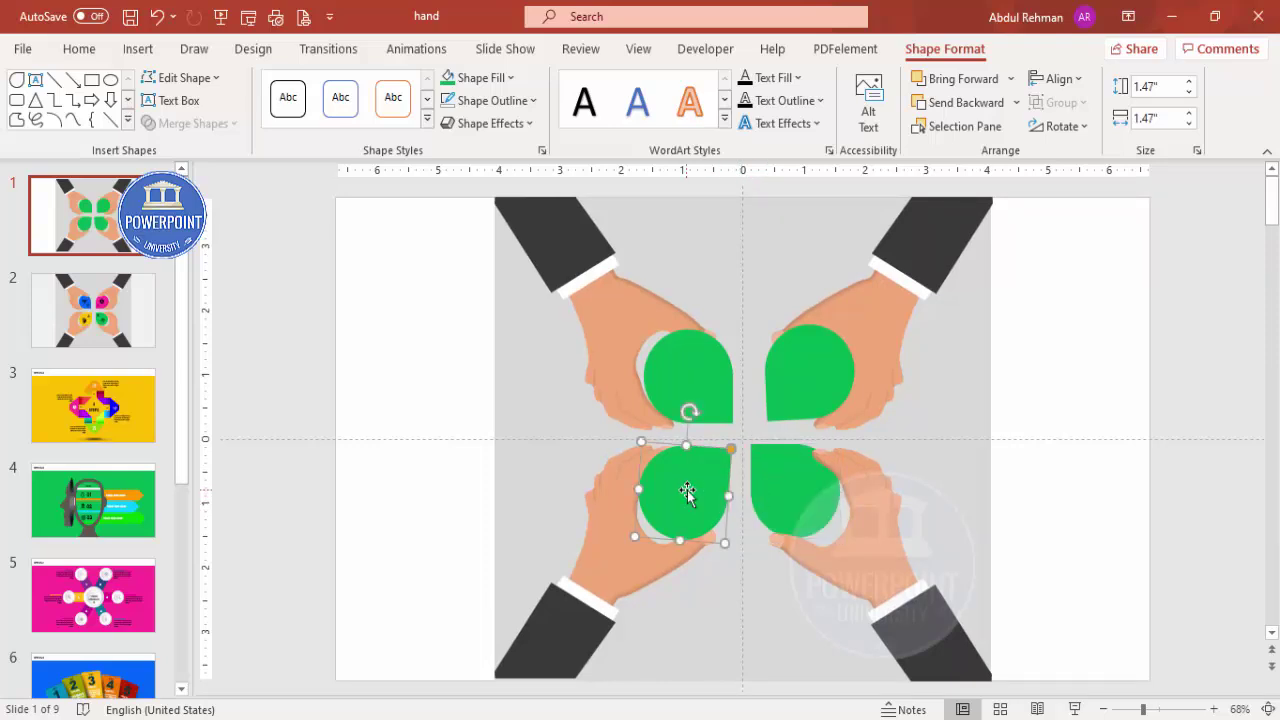
pyautogui.click(808, 487)
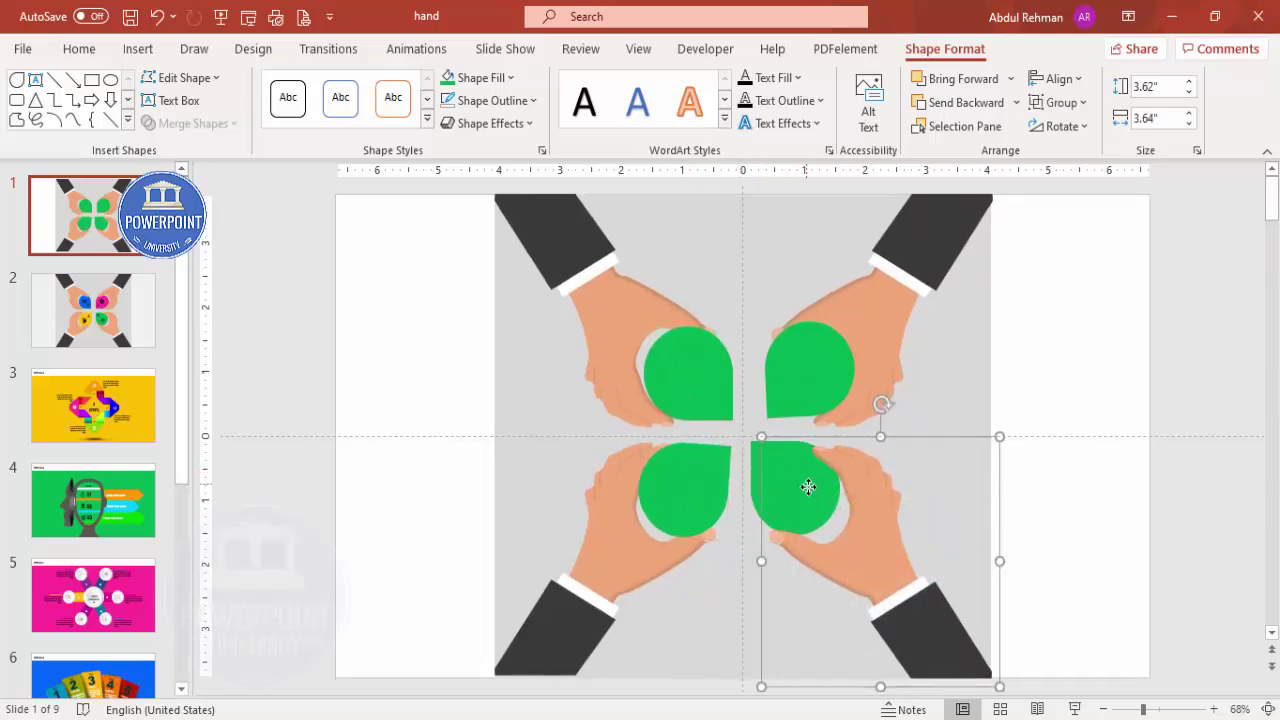
pyautogui.click(752, 454)
pyautogui.click(755, 453)
pyautogui.moveTo(767, 450); pyautogui.dragTo(769, 452)
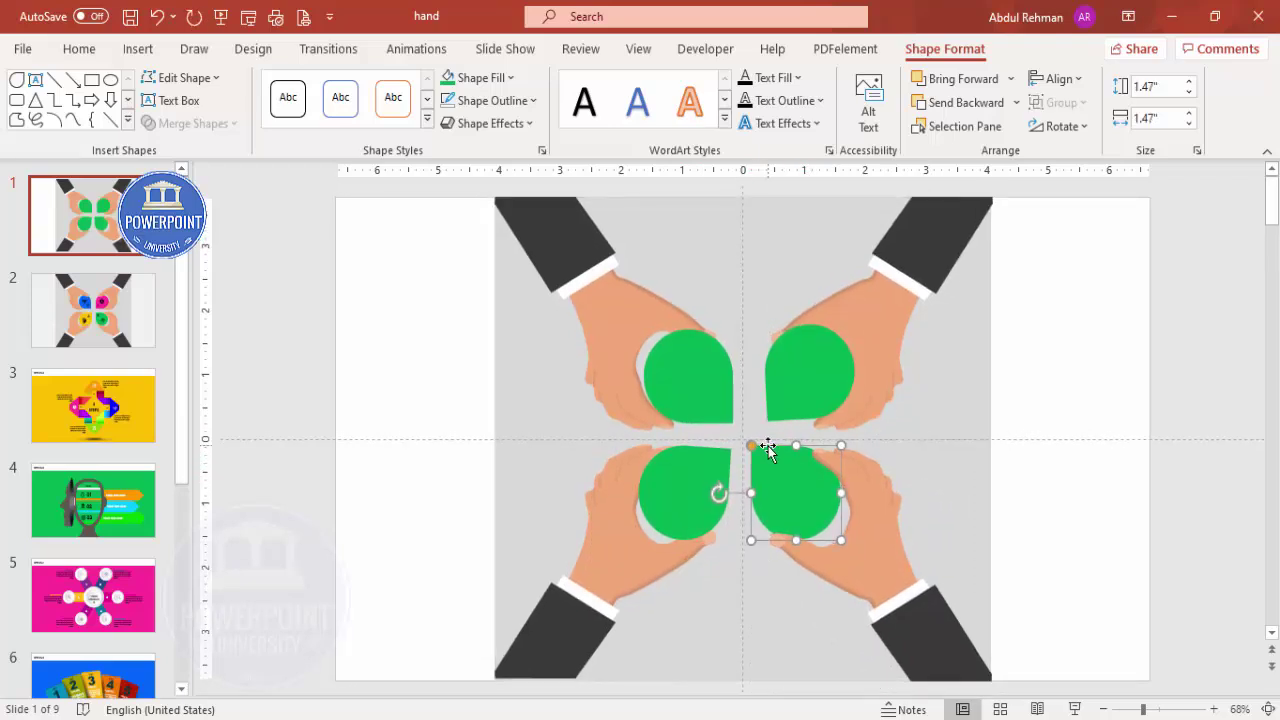
# Select the upper-left, lower-left and upper-right hands and bring them in front of the teardrops
pyautogui.click(617, 352)
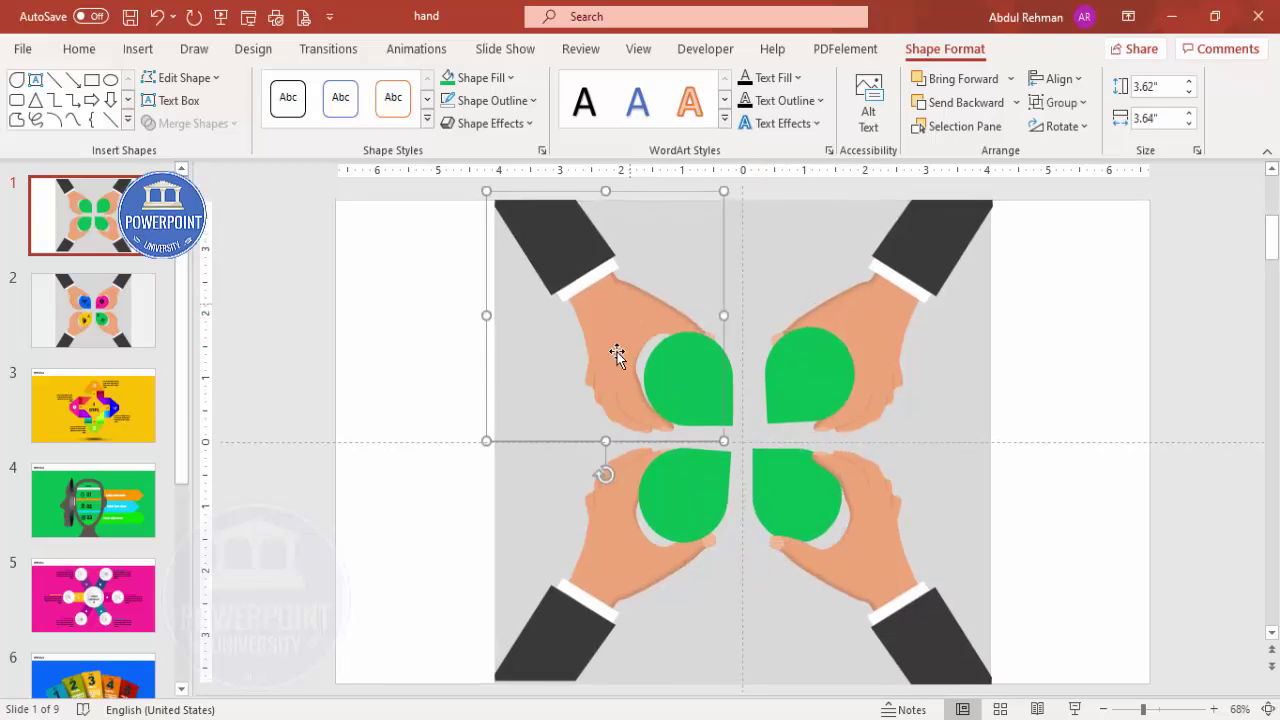
pyautogui.keyDown('shift'); pyautogui.click(591, 529); pyautogui.keyUp('shift')
pyautogui.keyDown('shift'); pyautogui.click(887, 265); pyautogui.keyUp('shift')
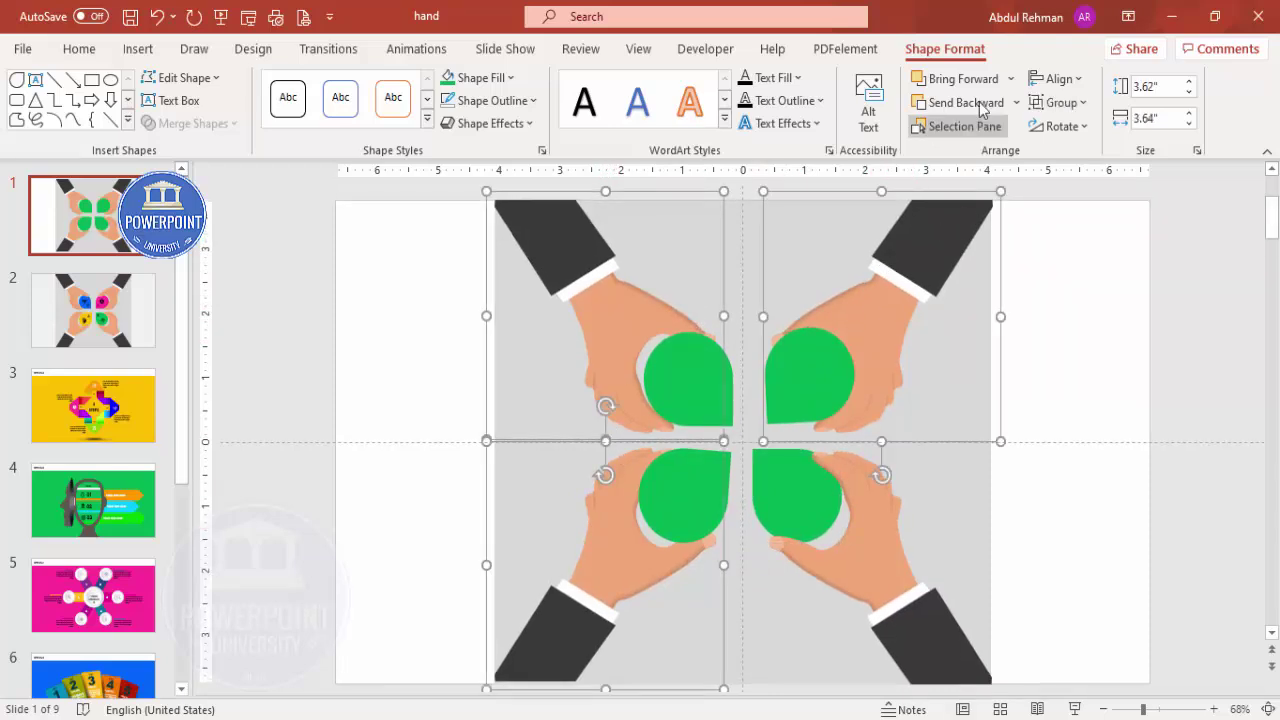
pyautogui.click(1008, 85)
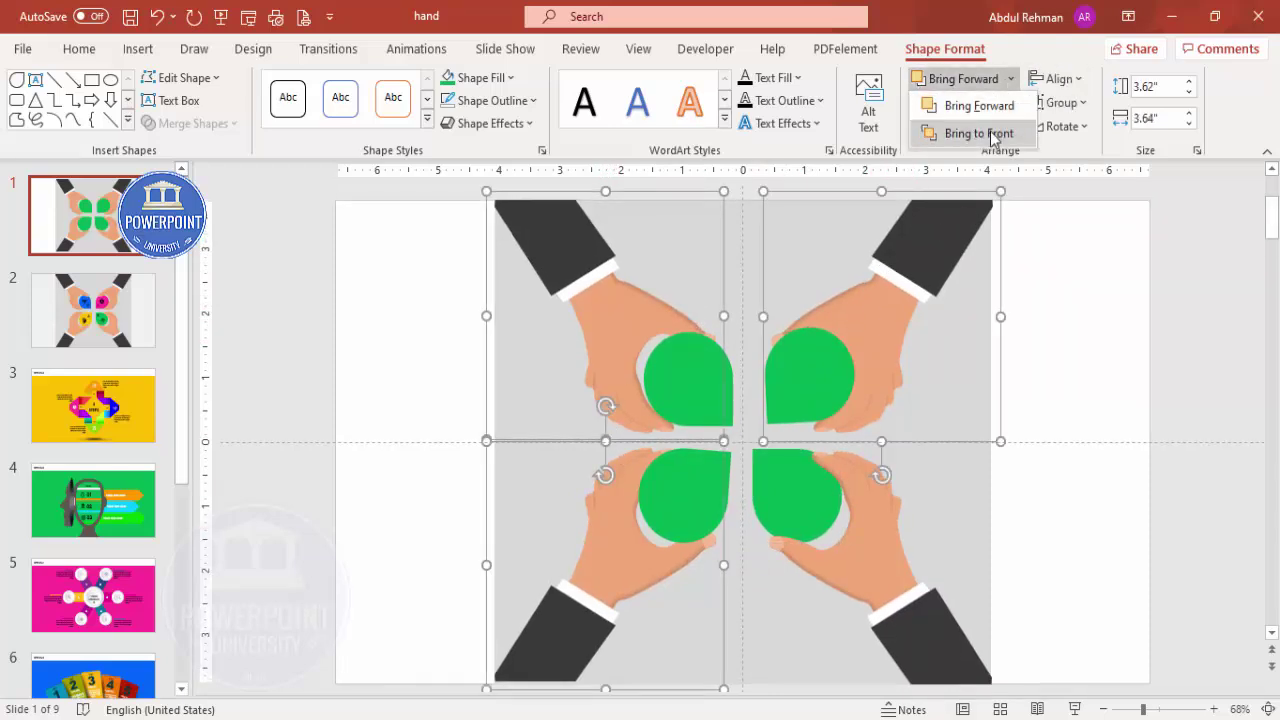
pyautogui.click(991, 134)
pyautogui.click(1063, 357)
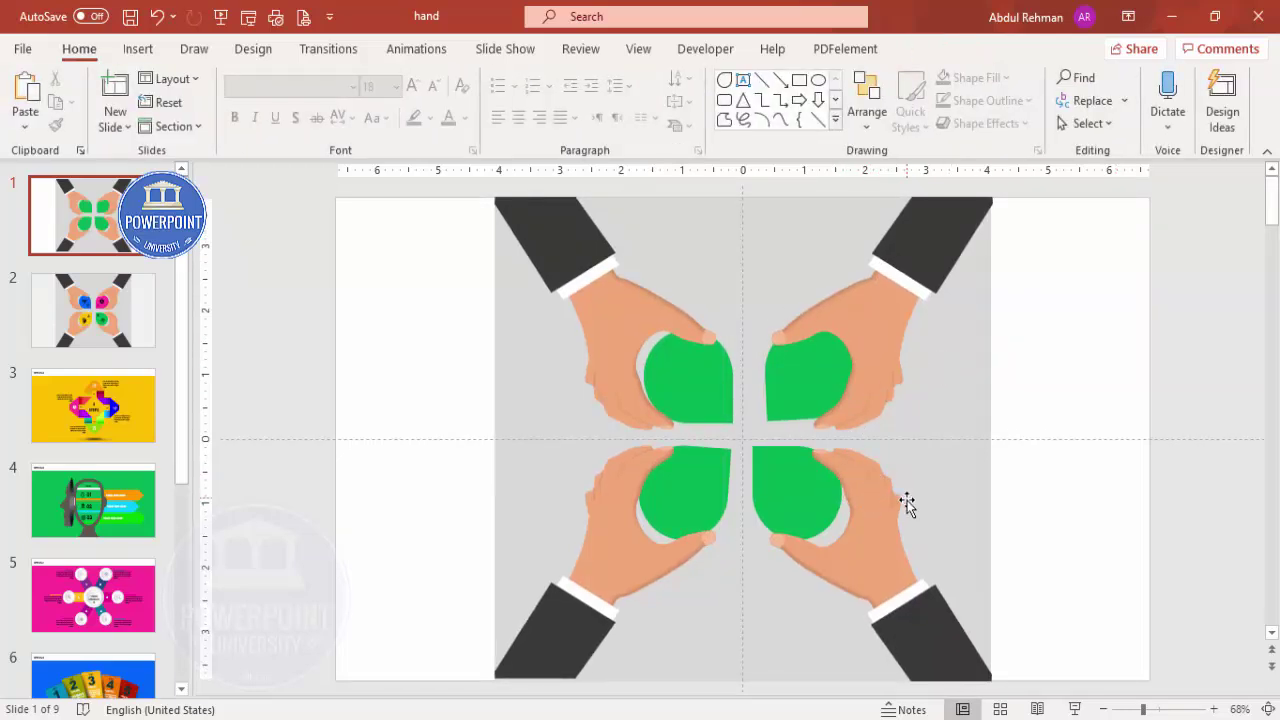
# Select the upper-right teardrop and nudge it down and left with the arrow keys
pyautogui.click(790, 376)
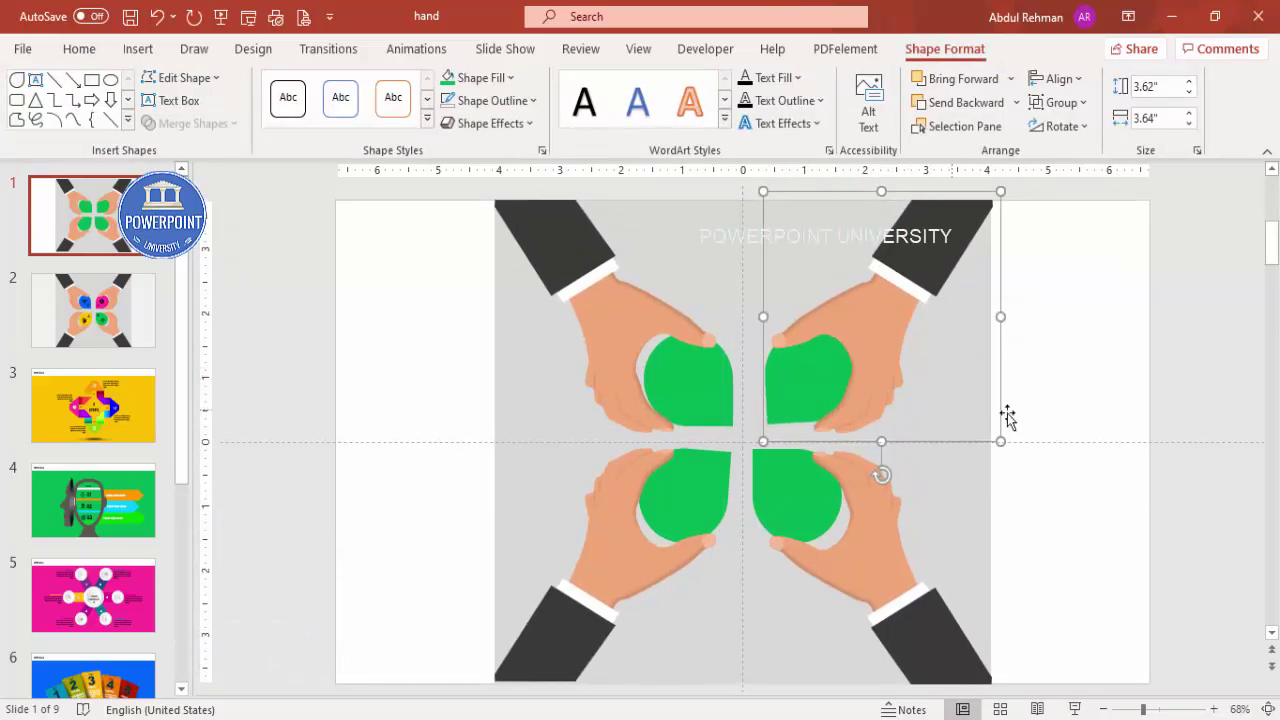
pyautogui.click(1034, 274)
pyautogui.moveTo(1094, 286); pyautogui.dragTo(729, 460)
pyautogui.press('Down')
pyautogui.press('Down')
pyautogui.press('Down')
pyautogui.press('Left')
pyautogui.hotkey('ctrl', 'Up')
pyautogui.hotkey('ctrl', 'Left')
pyautogui.hotkey('ctrl', 'Left')
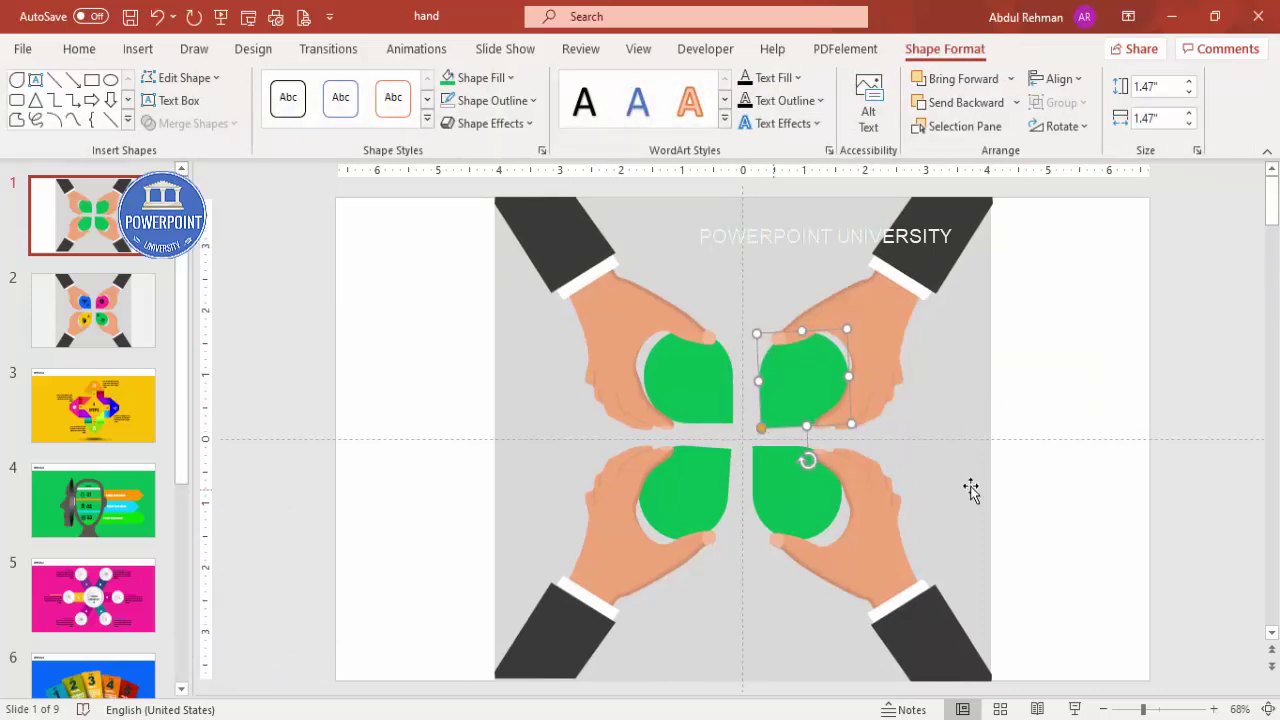
# Fill the lower-left teardrop yellow
pyautogui.click(478, 78)
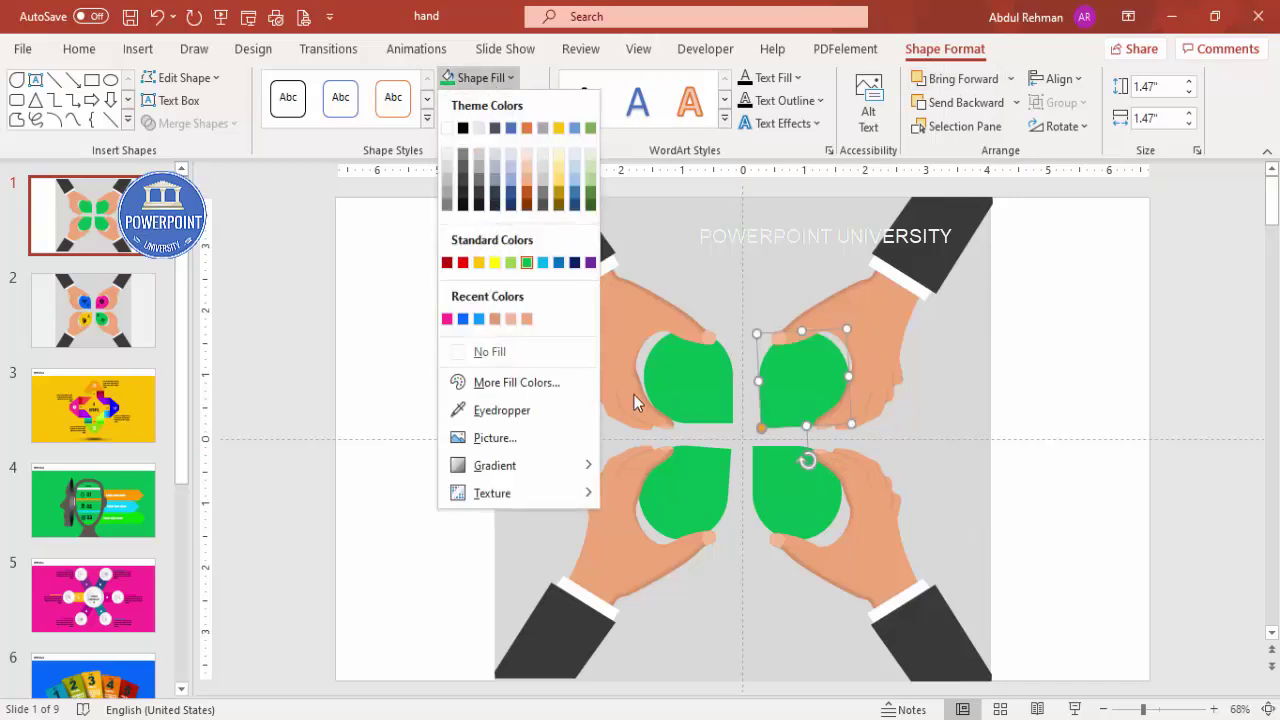
pyautogui.click(704, 468)
pyautogui.click(704, 468)
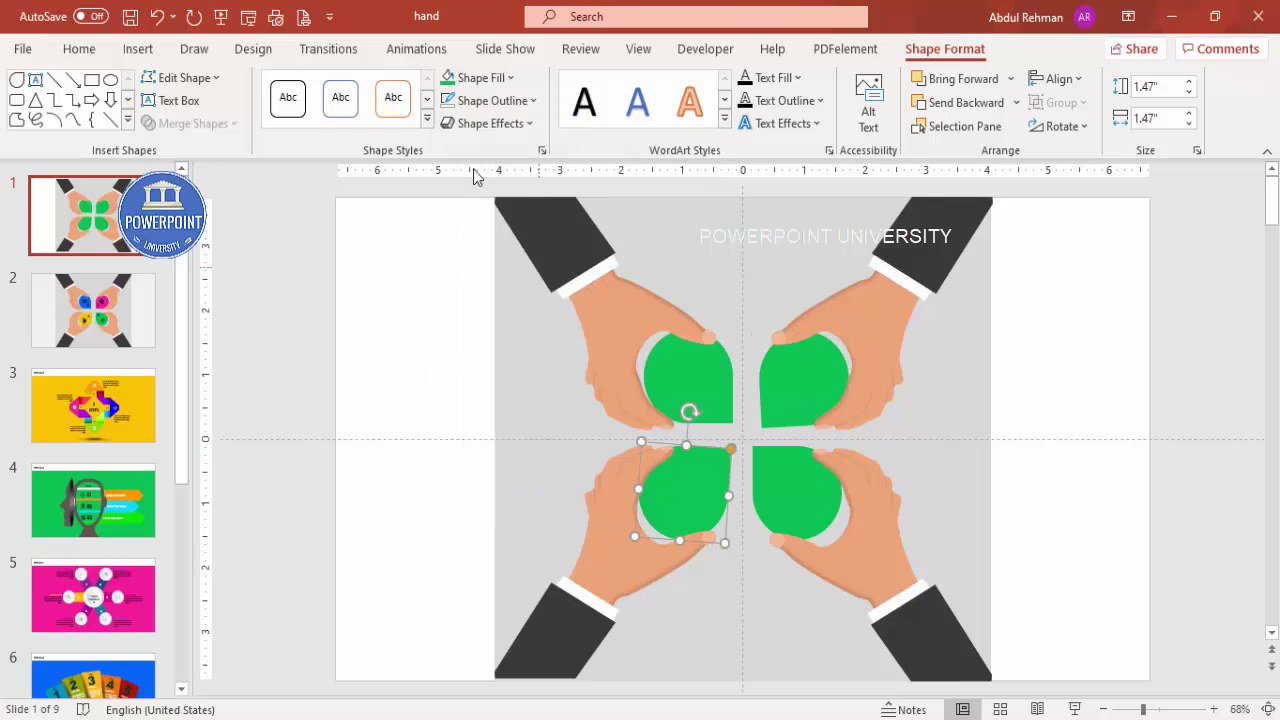
pyautogui.click(472, 80)
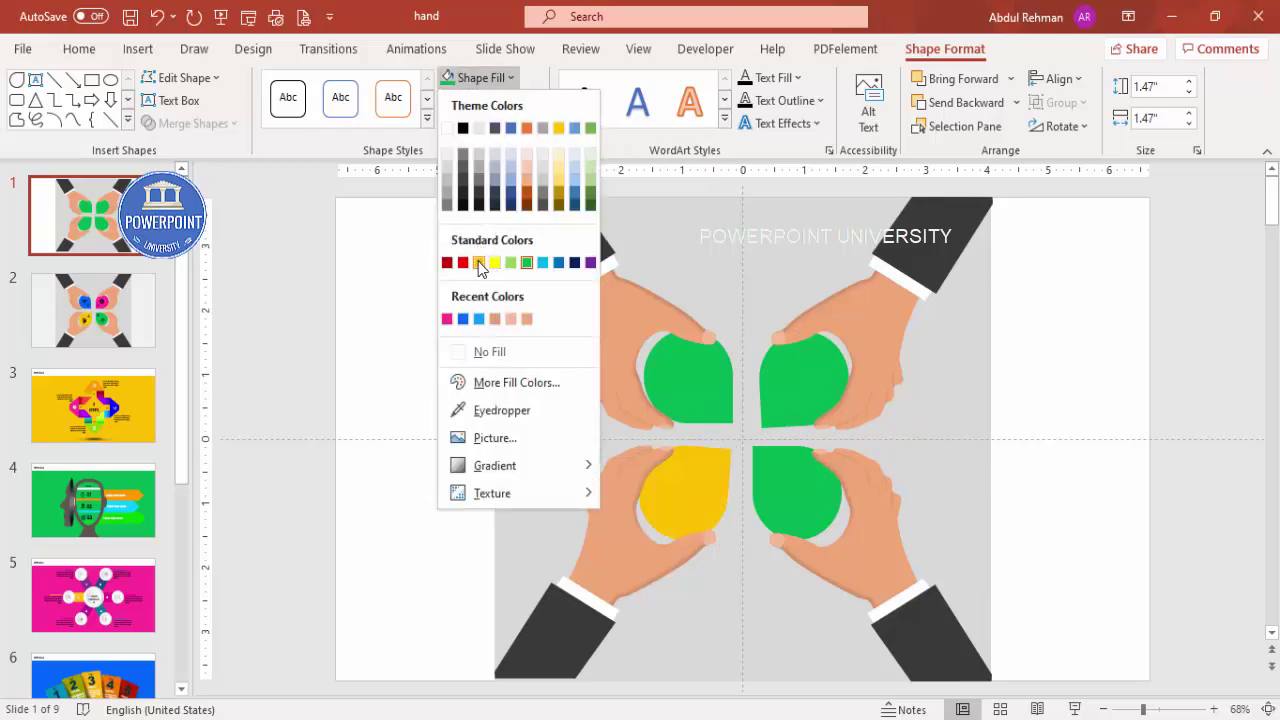
pyautogui.click(479, 263)
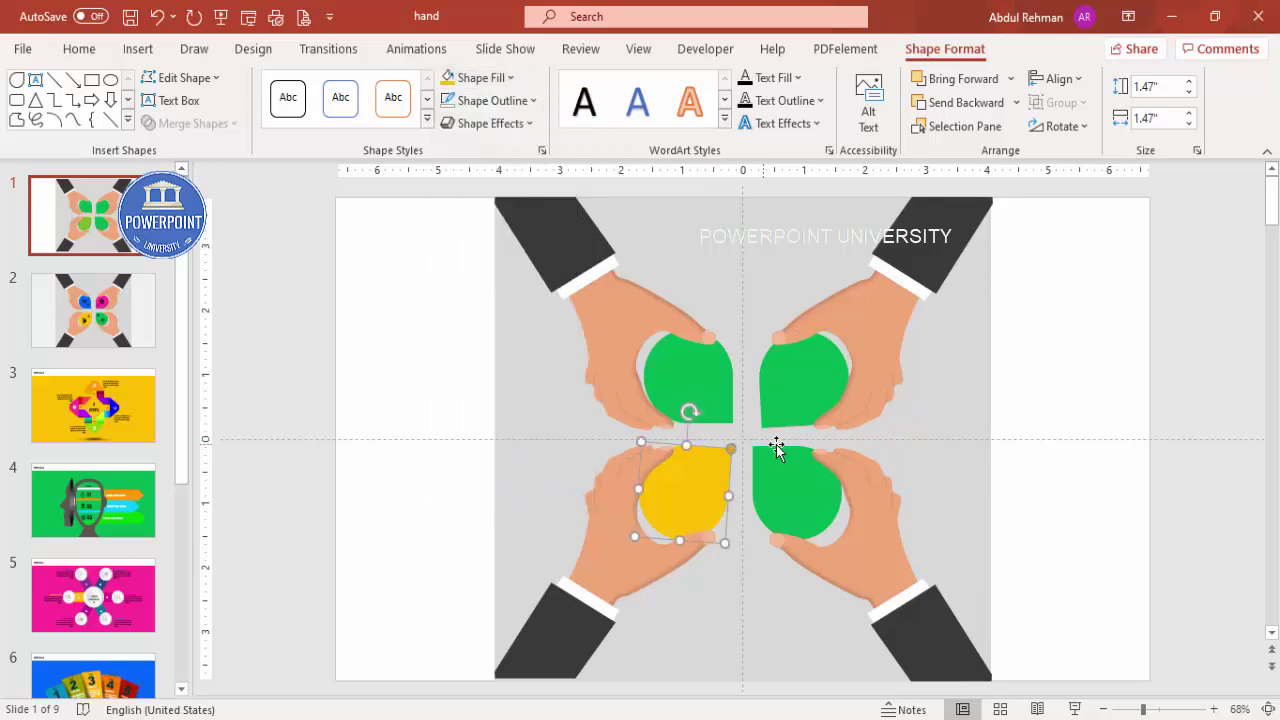
# Fill the top-right teardrop pink
pyautogui.click(795, 370)
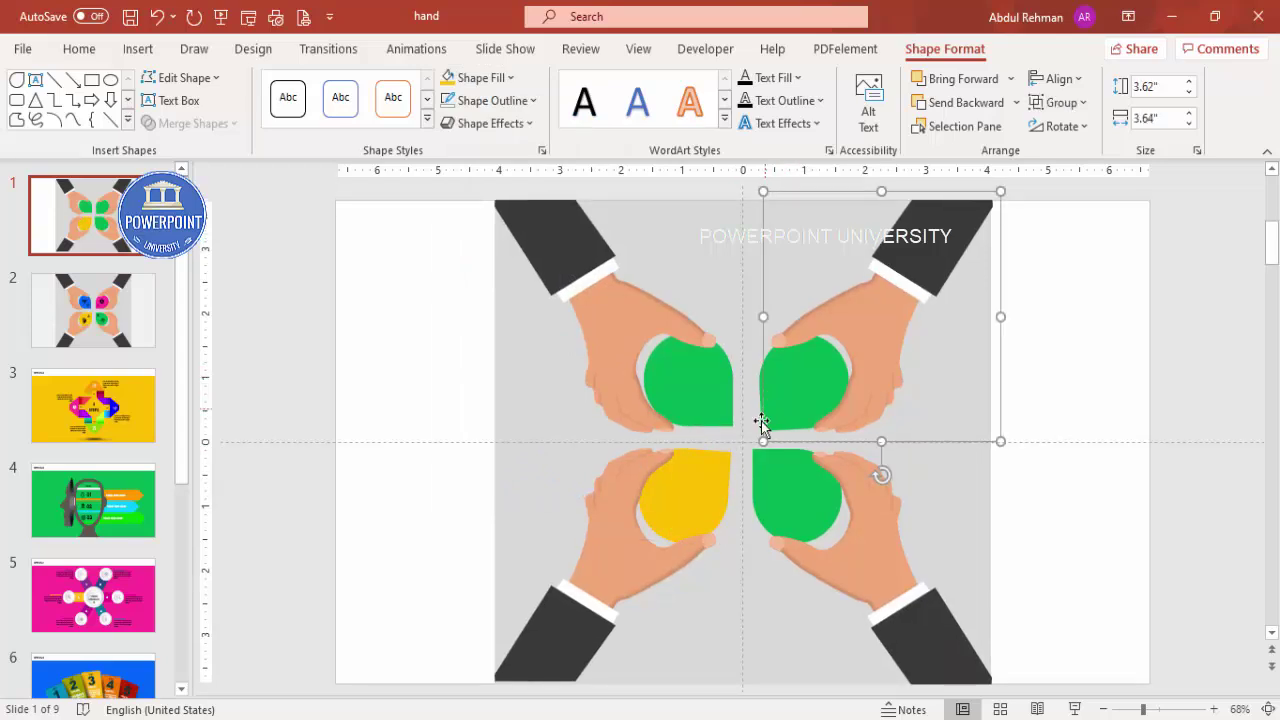
pyautogui.moveTo(1035, 472); pyautogui.dragTo(702, 312)
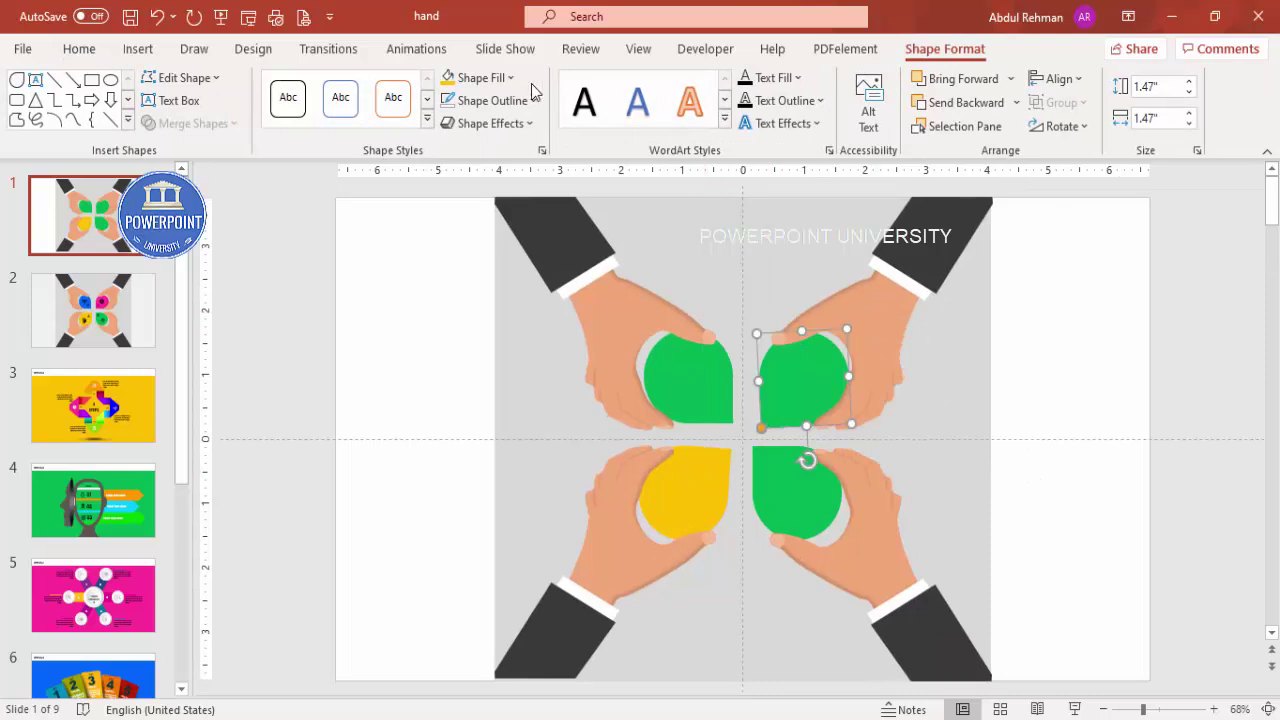
pyautogui.click(510, 77)
pyautogui.click(452, 318)
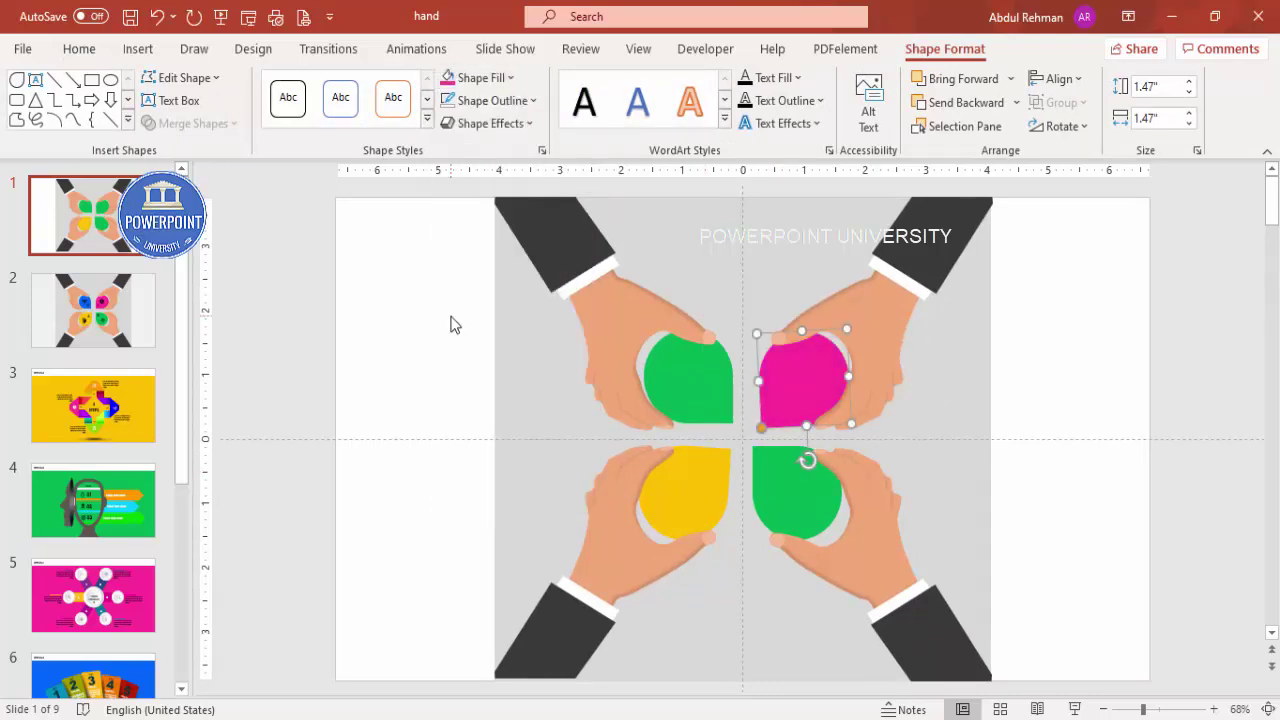
# Fill the top-left teardrop blue, then deselect it
pyautogui.moveTo(420, 289); pyautogui.dragTo(776, 454)
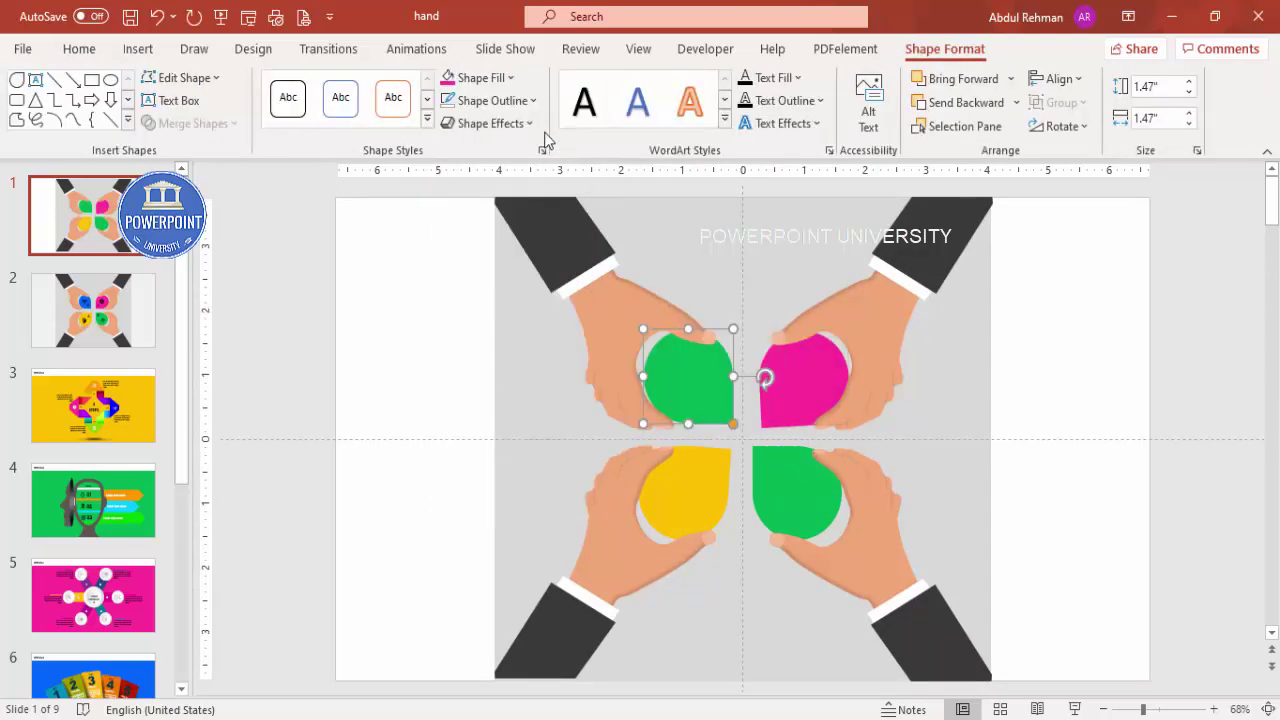
pyautogui.click(510, 77)
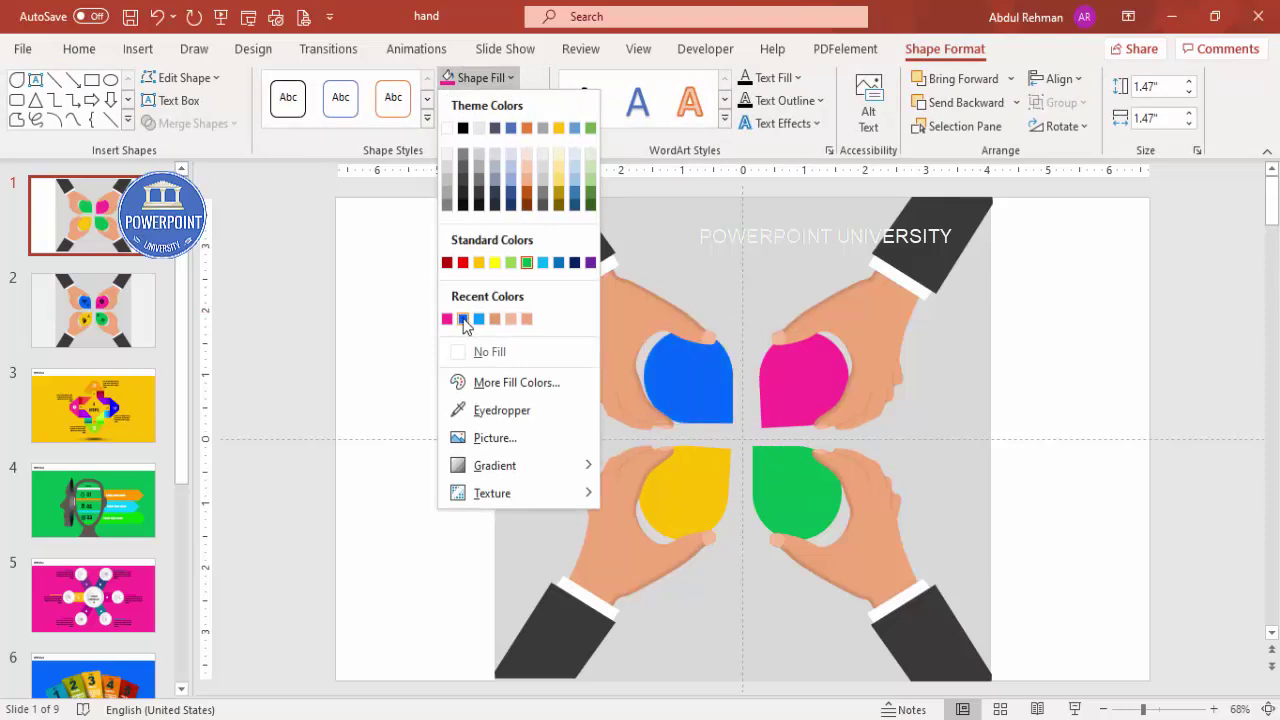
pyautogui.click(471, 318)
pyautogui.click(311, 230)
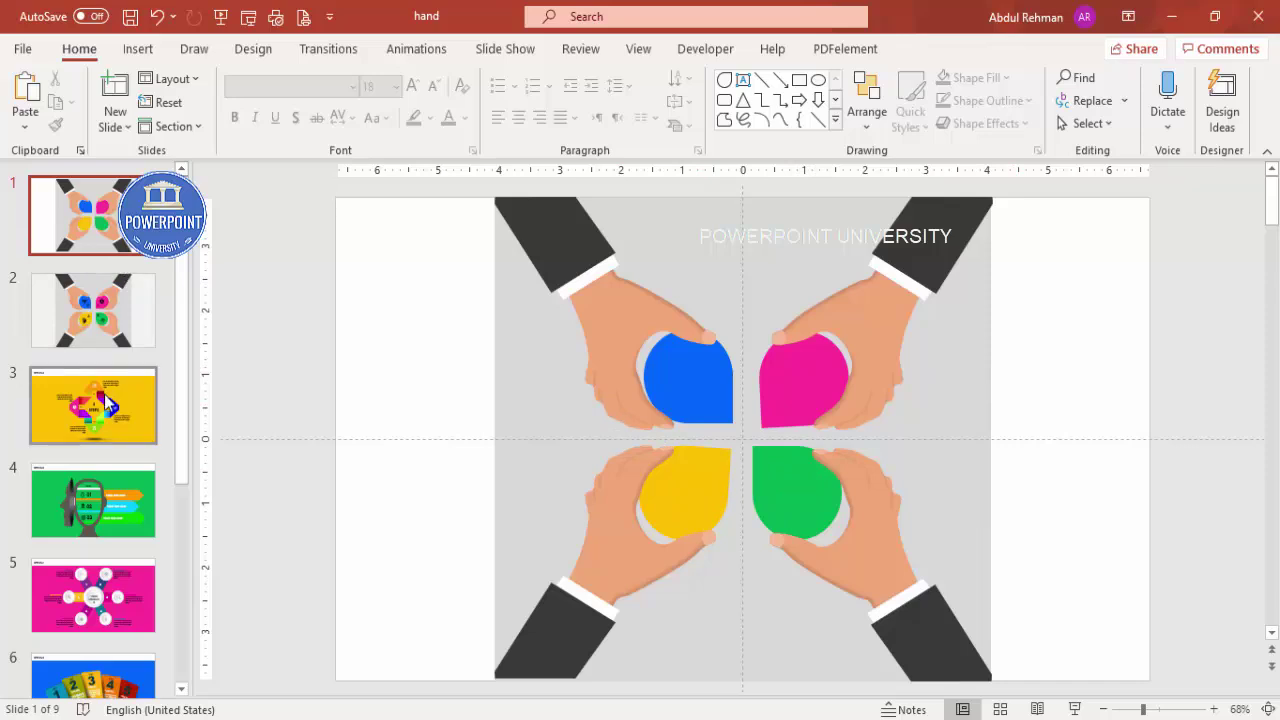
# Select the four option slides, OPTION A through OPTION D, in the slide pane
pyautogui.click(118, 430)
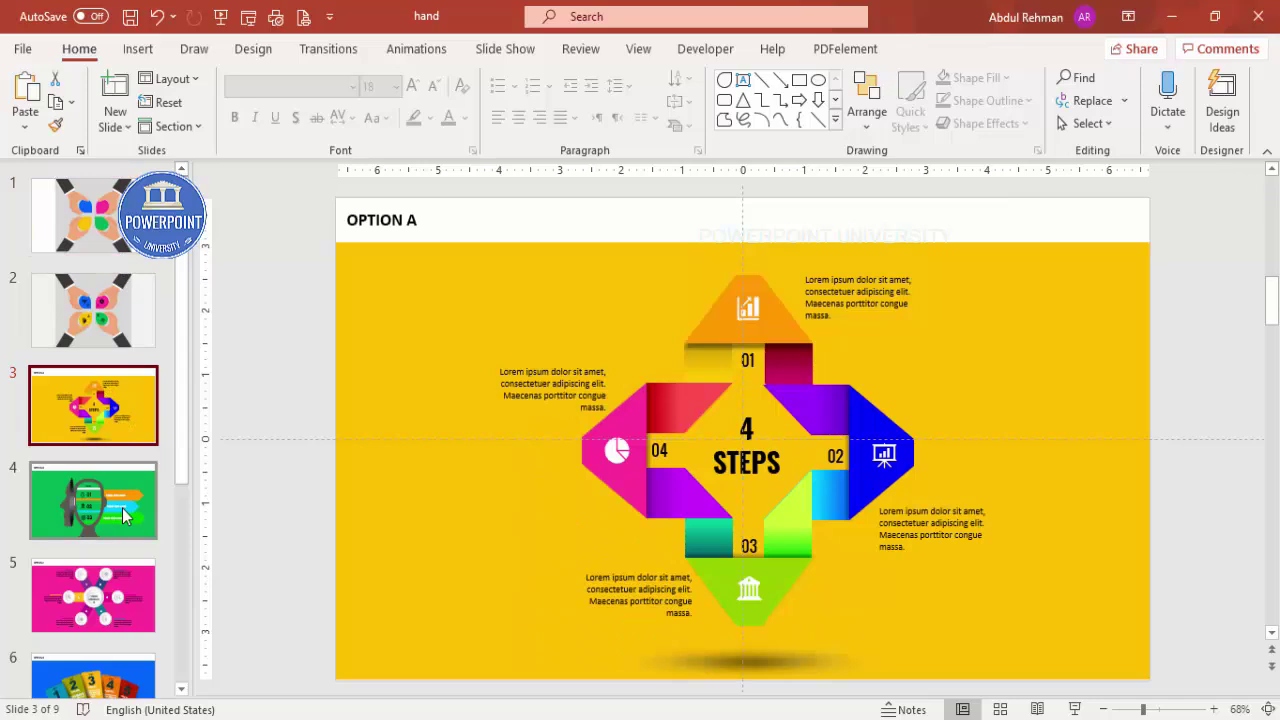
pyautogui.click(124, 515)
pyautogui.click(120, 595)
pyautogui.click(130, 670)
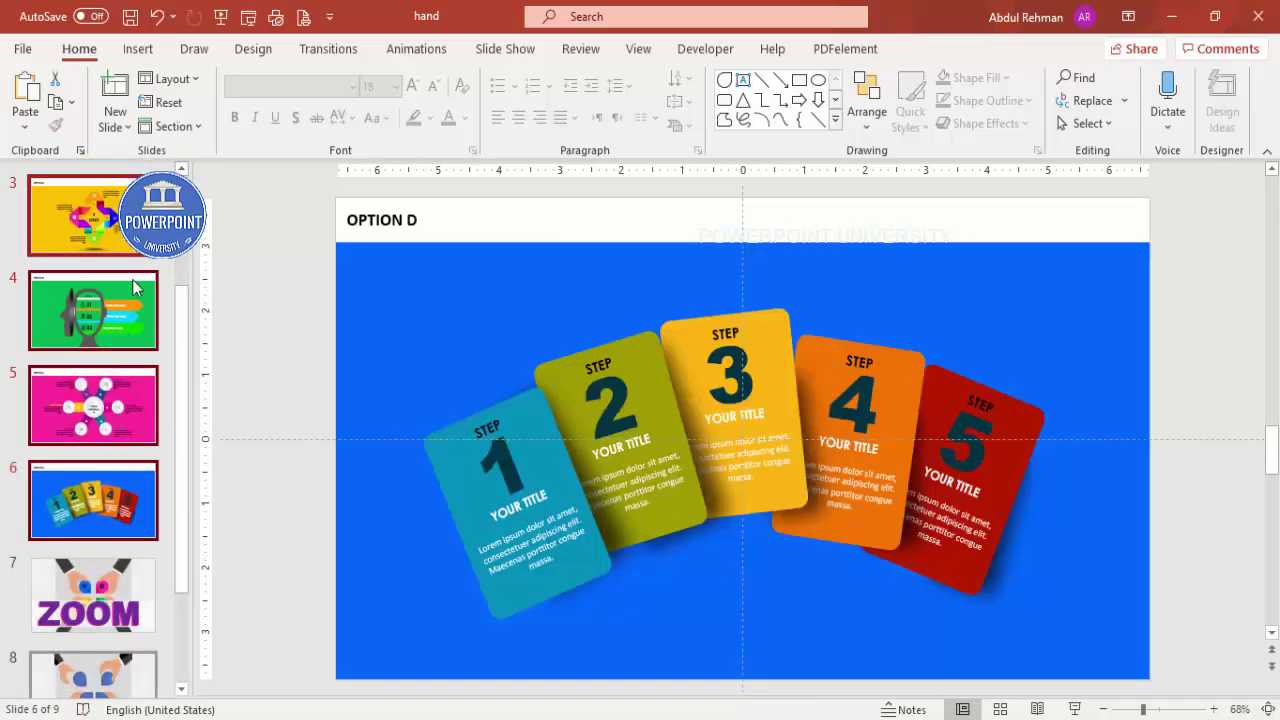
pyautogui.keyDown('shift'); pyautogui.click(128, 240); pyautogui.keyUp('shift')
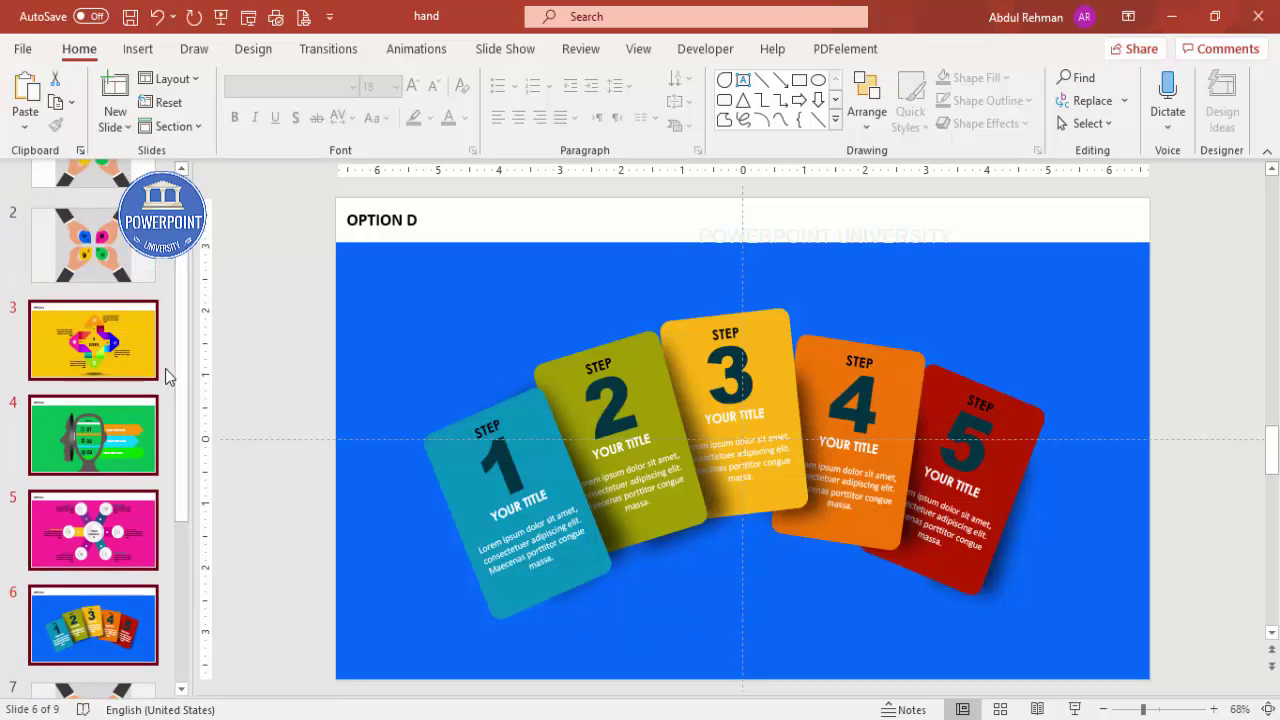
# Paste the option slides between slides 1 and 2 with Keep Source Formatting
pyautogui.scroll(1, 147, 283)
pyautogui.click(120, 263)
pyautogui.rightClick(118, 268)
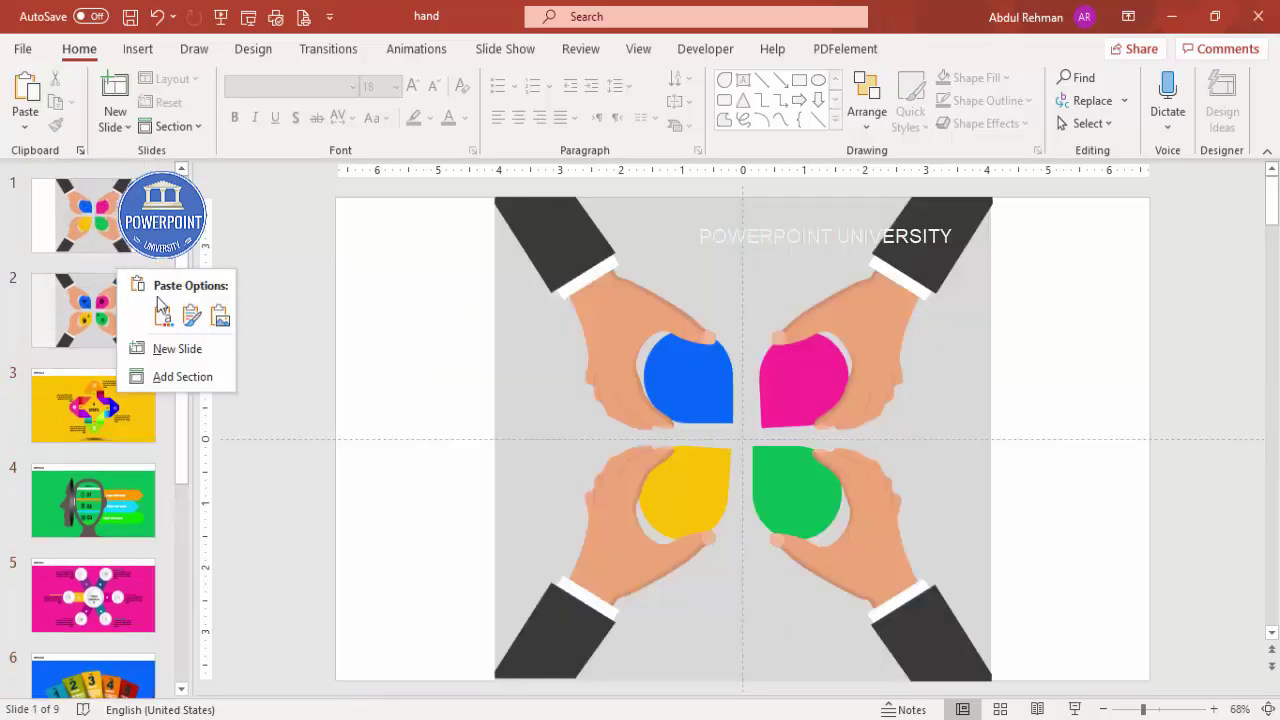
pyautogui.click(191, 316)
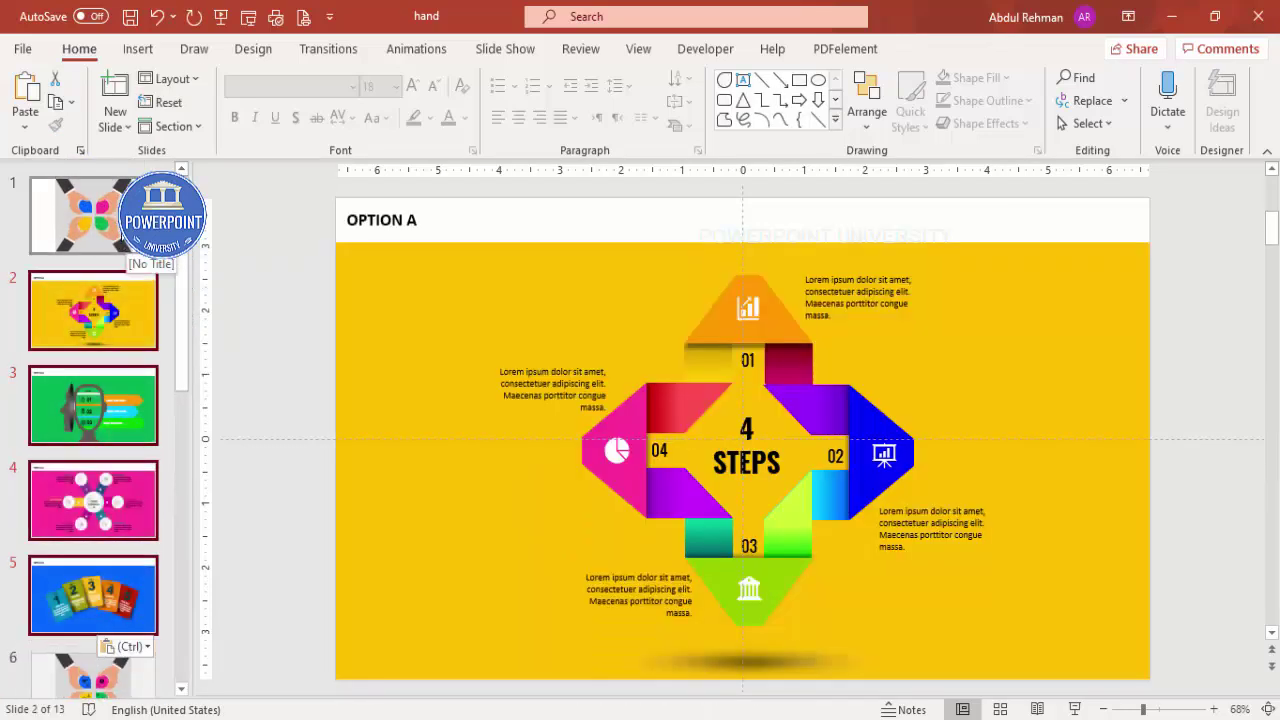
# Review the pasted OPTION A–D slides, then return to the hands slide
pyautogui.click(127, 244)
pyautogui.click(122, 325)
pyautogui.click(120, 412)
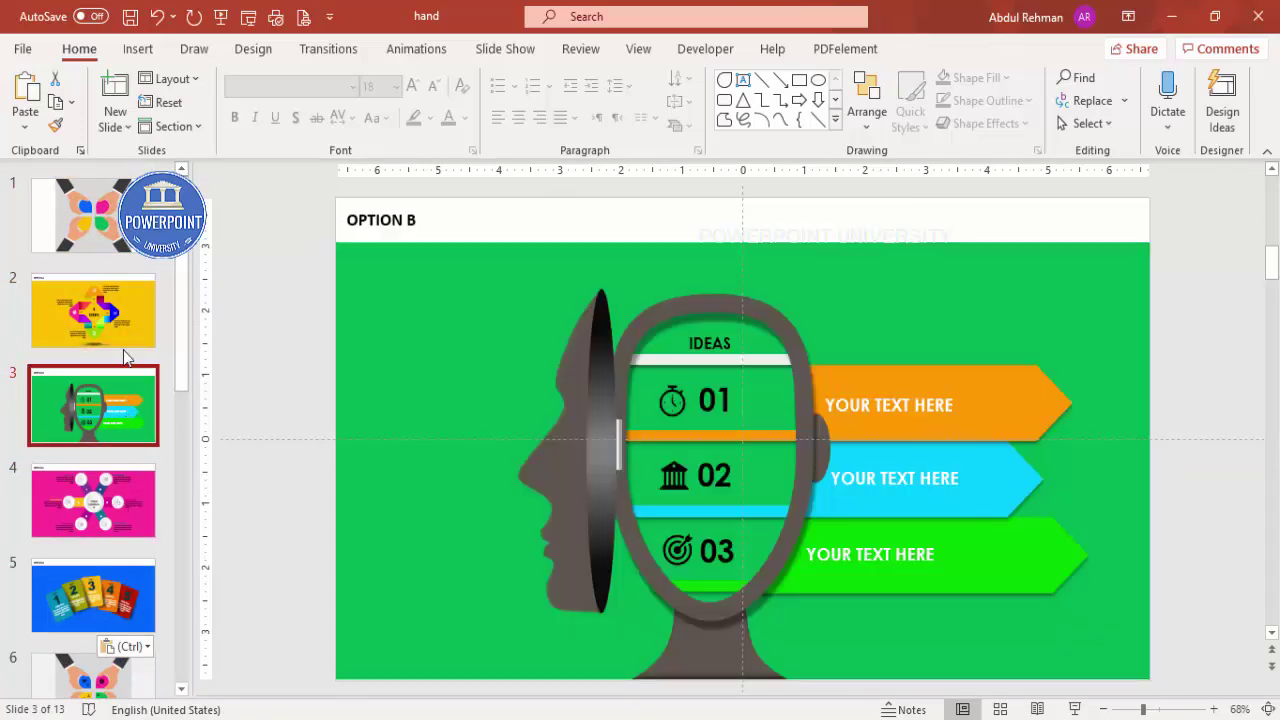
pyautogui.click(124, 335)
pyautogui.click(96, 415)
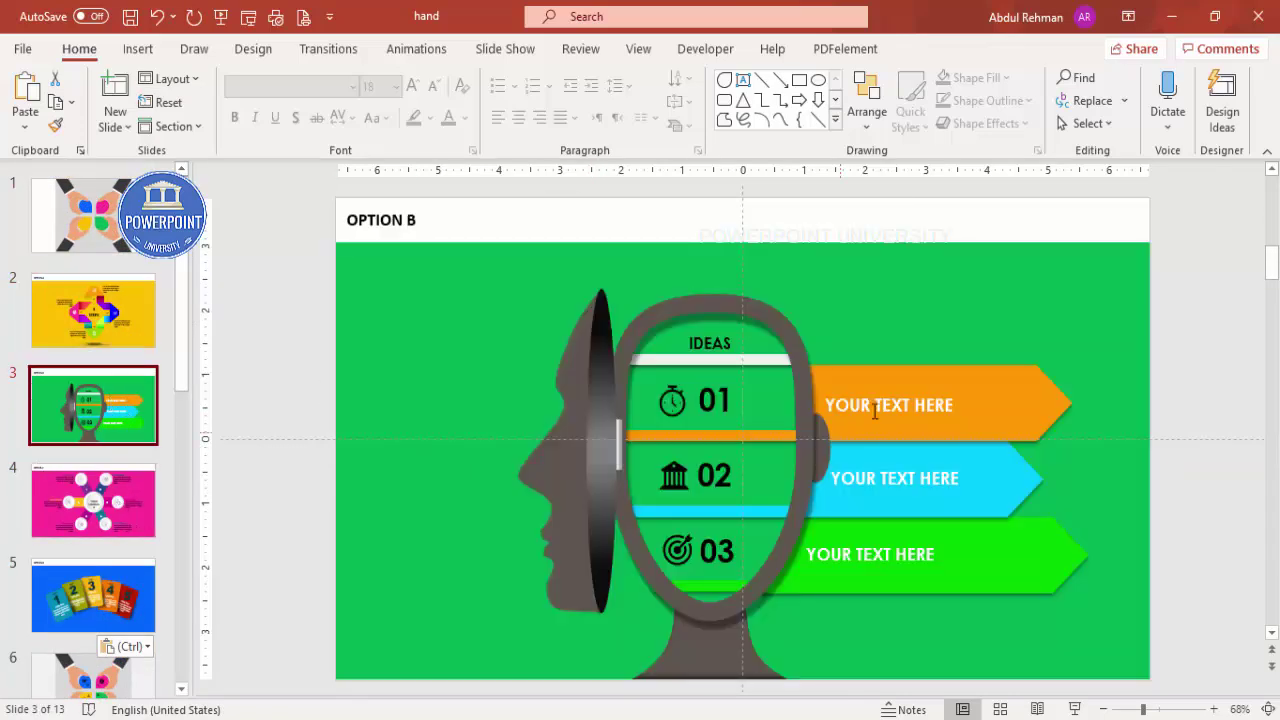
pyautogui.click(113, 520)
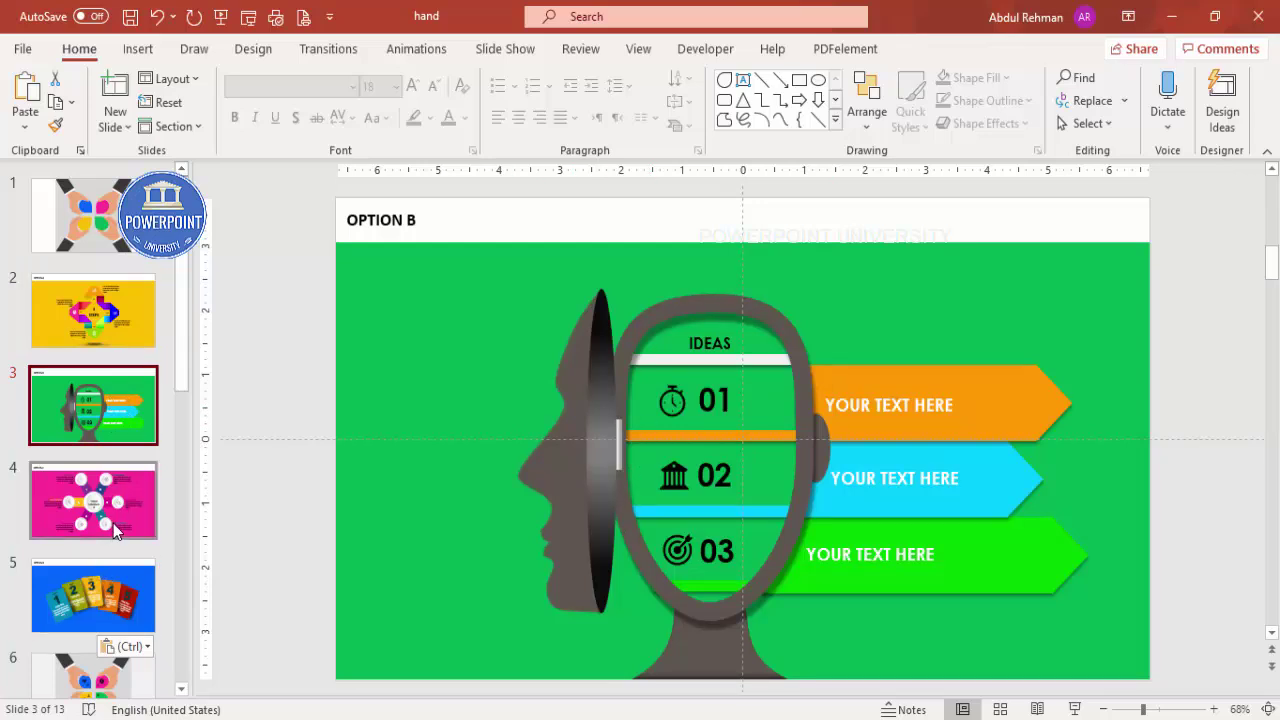
pyautogui.click(110, 594)
pyautogui.click(107, 475)
pyautogui.click(105, 405)
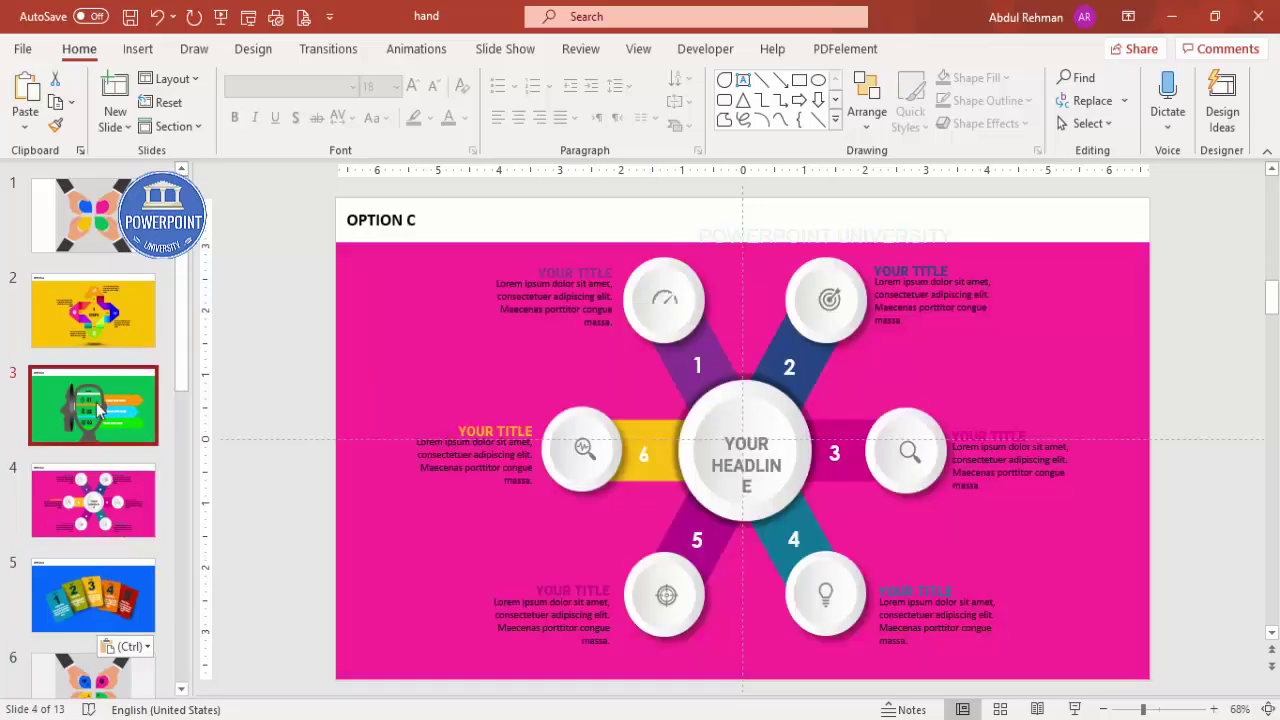
pyautogui.click(110, 228)
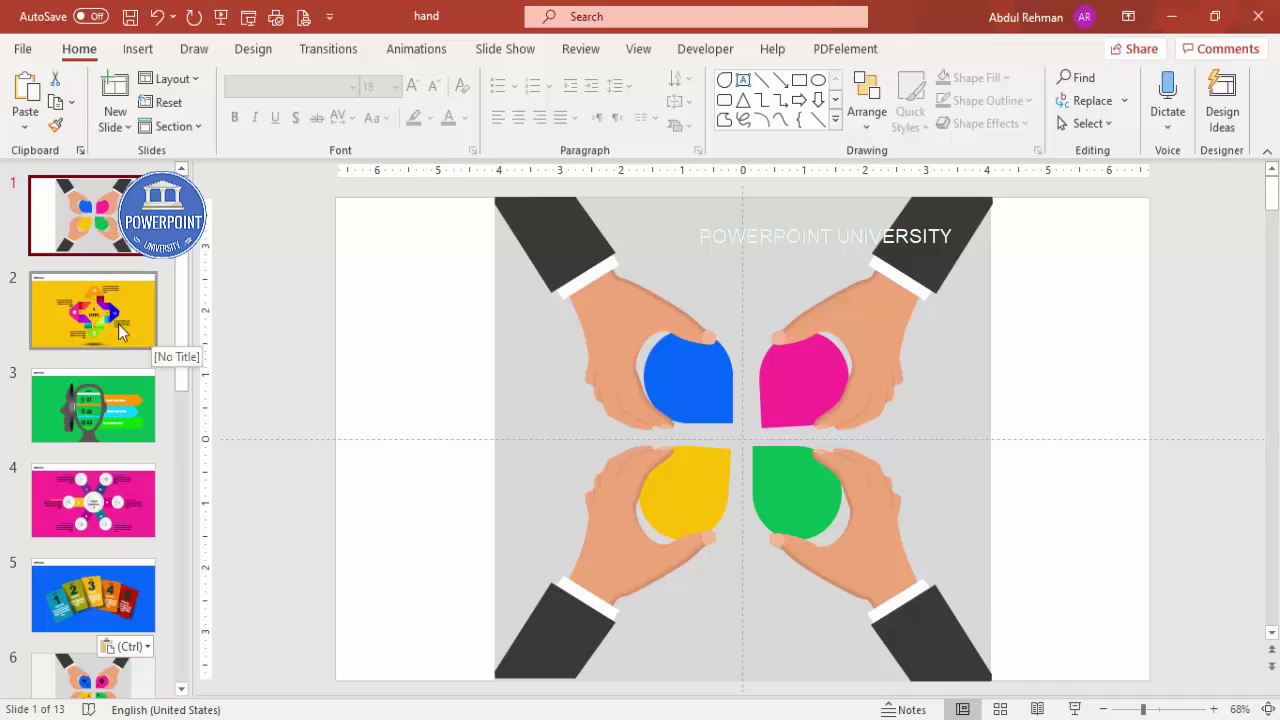
# Drag slide 2's OPTION A thumbnail onto slide 1 as a zoom and place it at the left
pyautogui.moveTo(58, 322); pyautogui.dragTo(380, 355)
pyautogui.moveTo(477, 354); pyautogui.dragTo(527, 430)
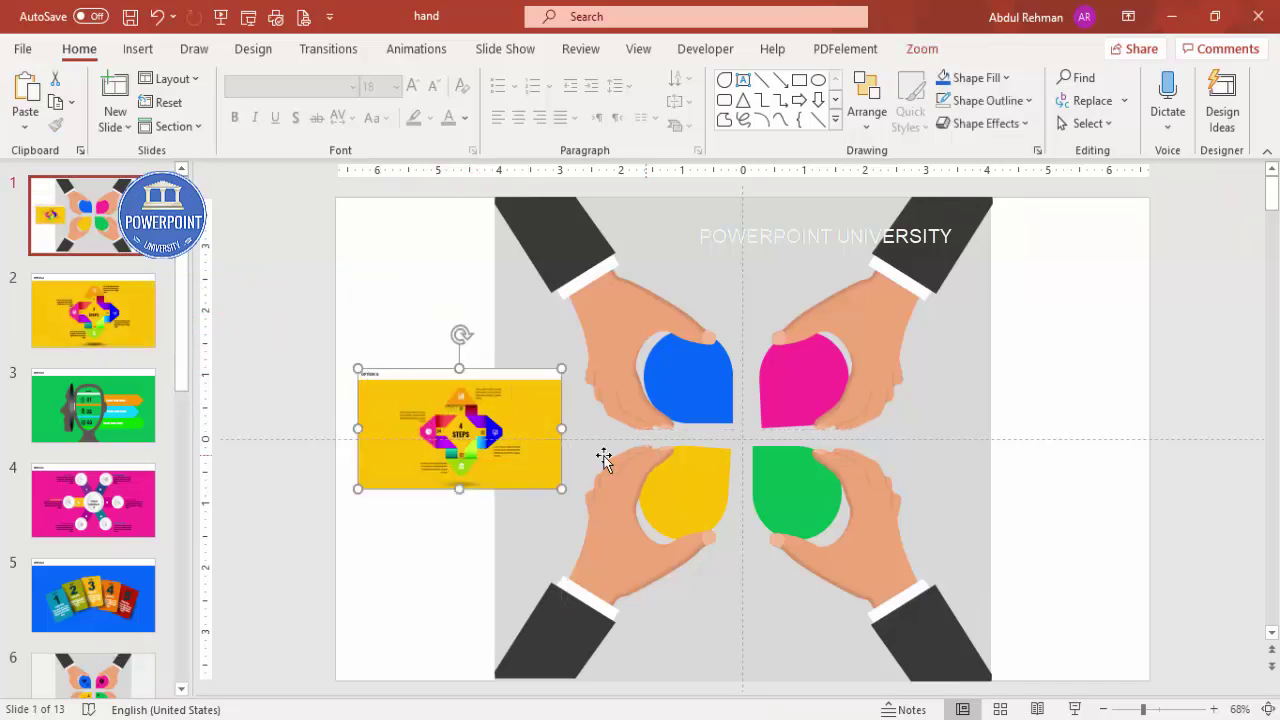